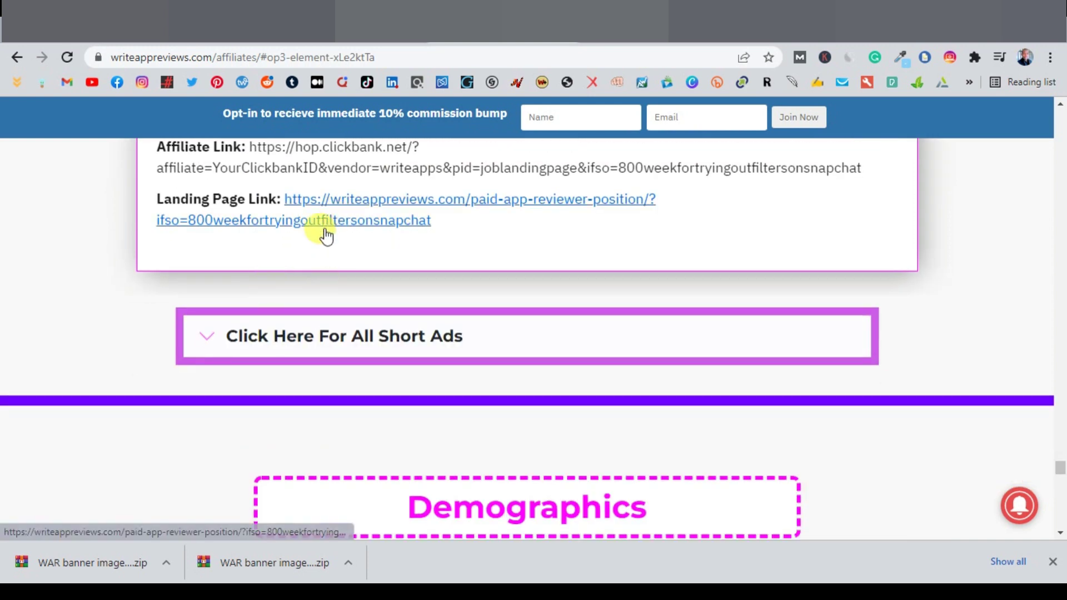
Expand the full list of short ads and look through the ad copy variations, including the $800/week Snapchat one
{"action": "scroll", "coordinate": [313, 250], "scroll_direction": "down", "scroll_amount": 1}
{"action": "left_click", "coordinate": [207, 273]}
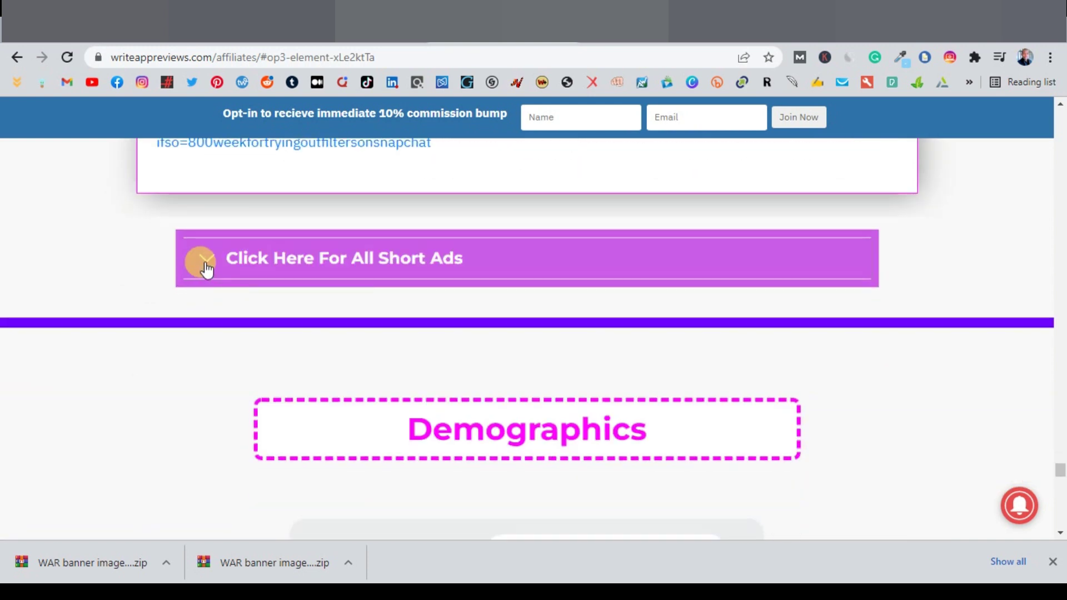
{"action": "scroll", "coordinate": [207, 321], "scroll_direction": "down", "scroll_amount": 1}
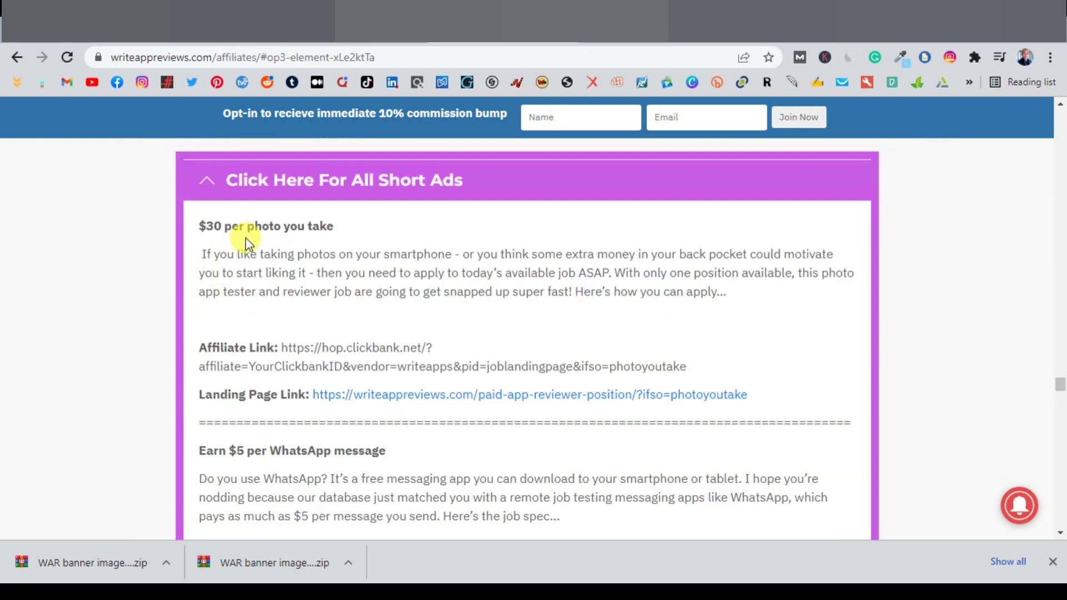
{"action": "scroll", "coordinate": [245, 328], "scroll_direction": "down", "scroll_amount": 2}
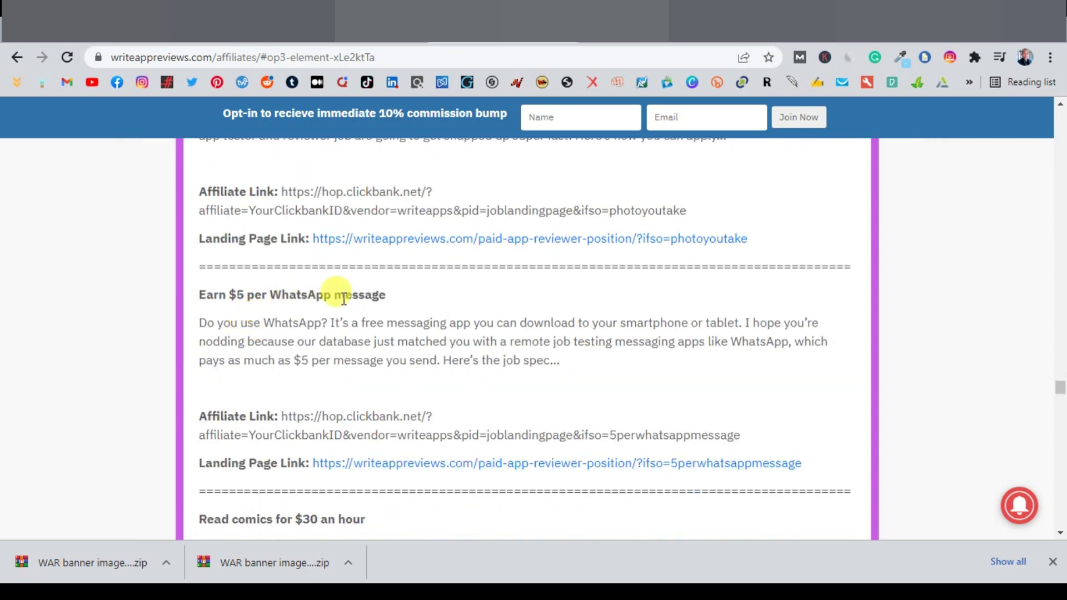
{"action": "scroll", "coordinate": [332, 306], "scroll_direction": "down", "scroll_amount": 1}
{"action": "scroll", "coordinate": [295, 314], "scroll_direction": "down", "scroll_amount": 3}
{"action": "scroll", "coordinate": [241, 341], "scroll_direction": "down", "scroll_amount": 5}
{"action": "scroll", "coordinate": [255, 296], "scroll_direction": "down", "scroll_amount": 2}
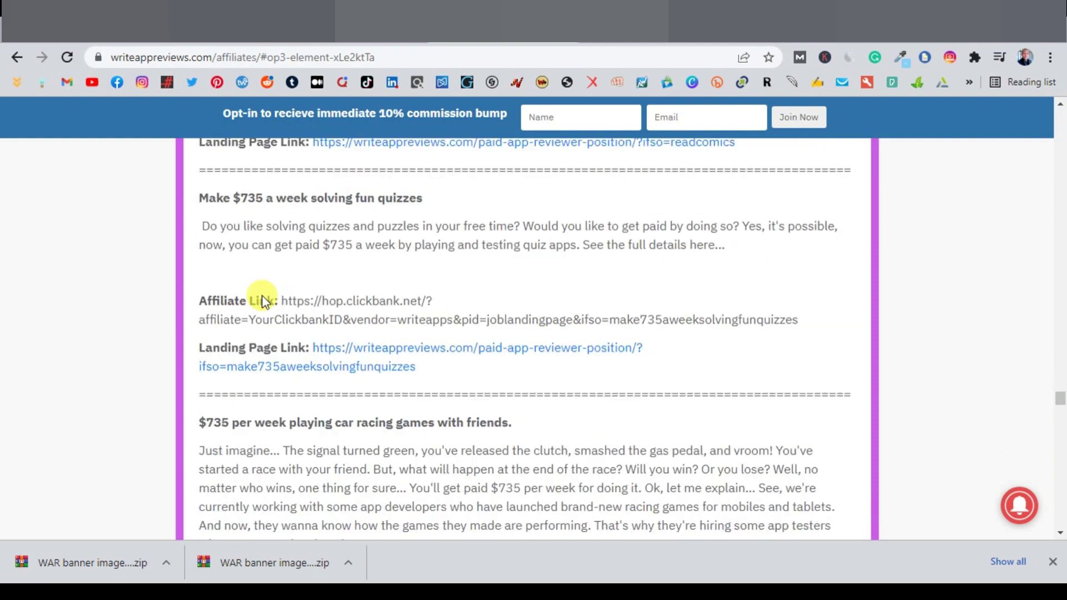
{"action": "scroll", "coordinate": [257, 290], "scroll_direction": "up", "scroll_amount": 2}
{"action": "scroll", "coordinate": [277, 269], "scroll_direction": "down", "scroll_amount": 12}
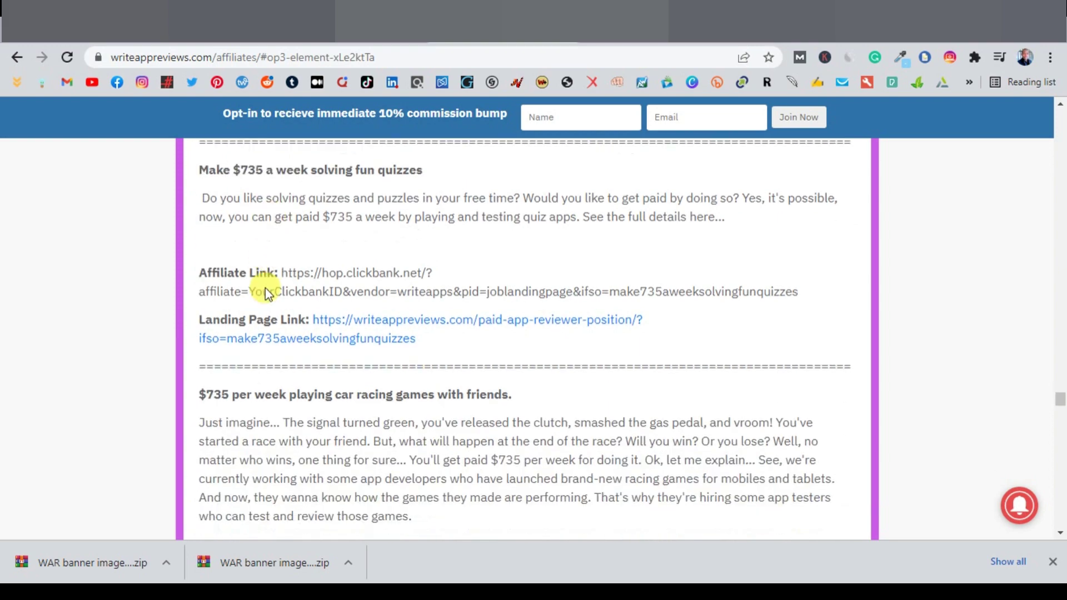
{"action": "scroll", "coordinate": [261, 300], "scroll_direction": "up", "scroll_amount": 15}
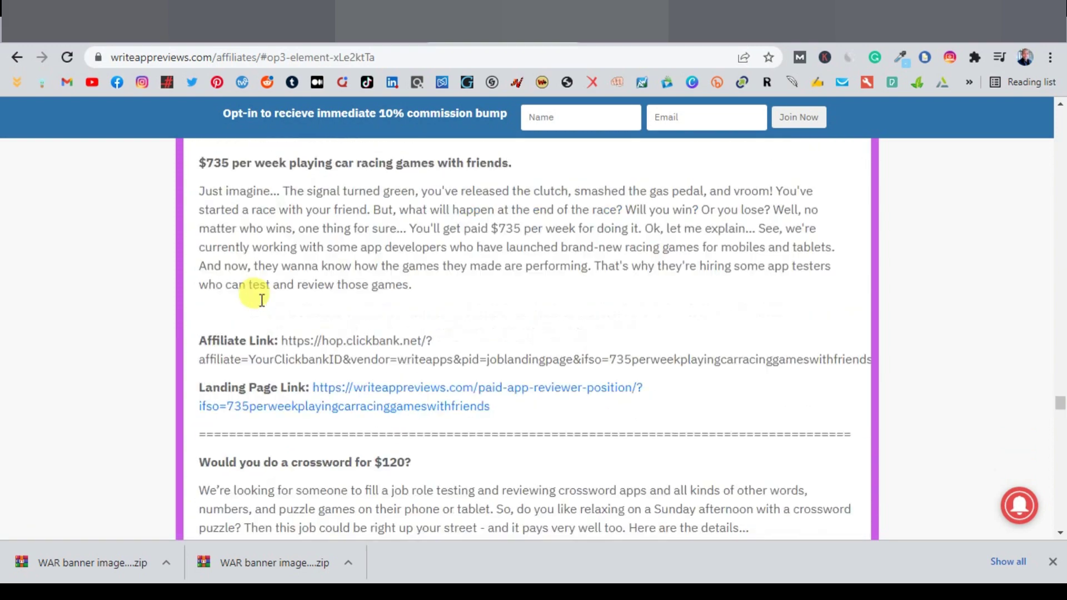
{"action": "scroll", "coordinate": [259, 301], "scroll_direction": "down", "scroll_amount": 5}
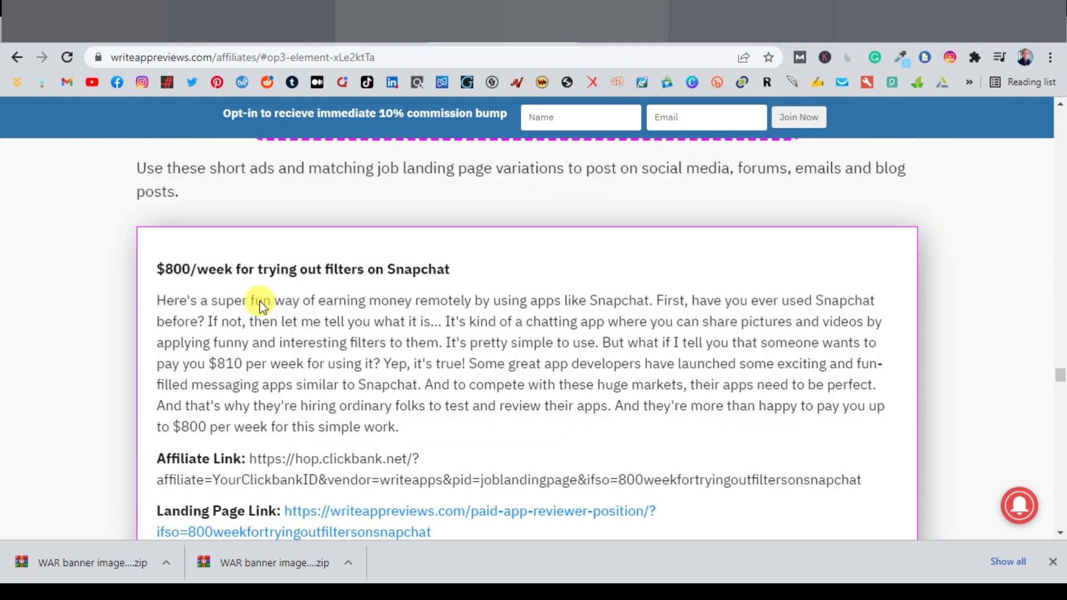
Copy the headline "$800/week for trying out filters on Snapchat" into the title of Creative 1 in PropellerAds
{"action": "left_click_drag", "start_coordinate": [157, 269], "coordinate": [352, 267]}
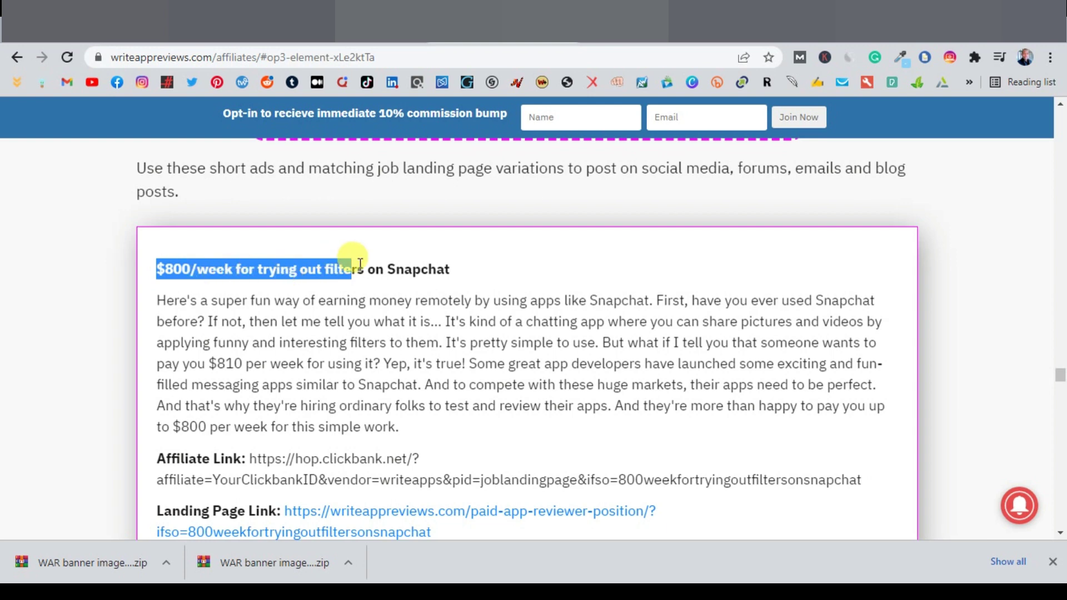
{"action": "key", "text": "ctrl+Tab"}
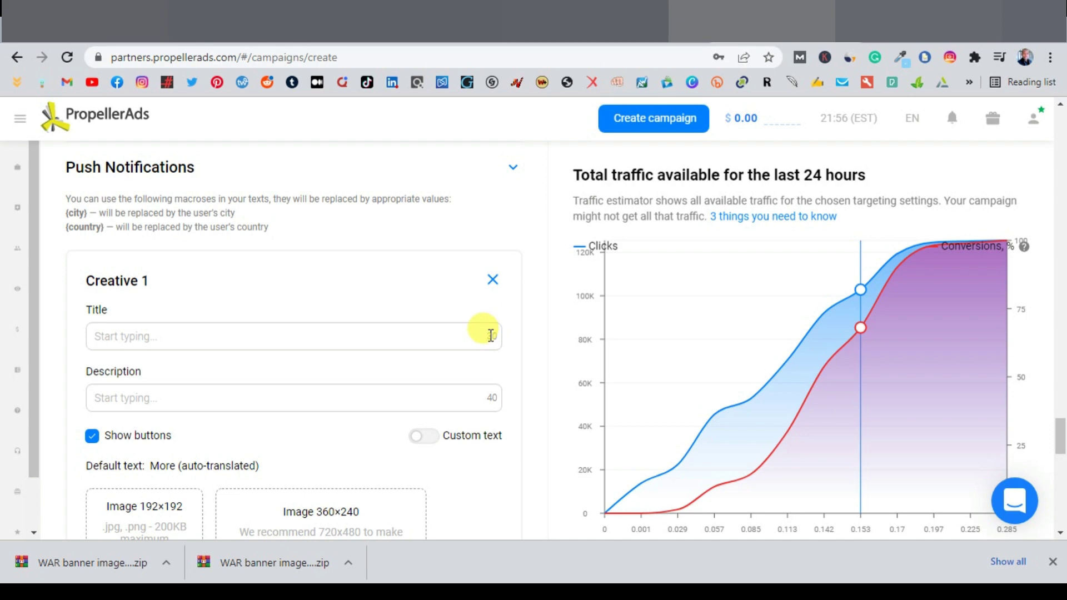
{"action": "key", "text": "ctrl+shift+Tab"}
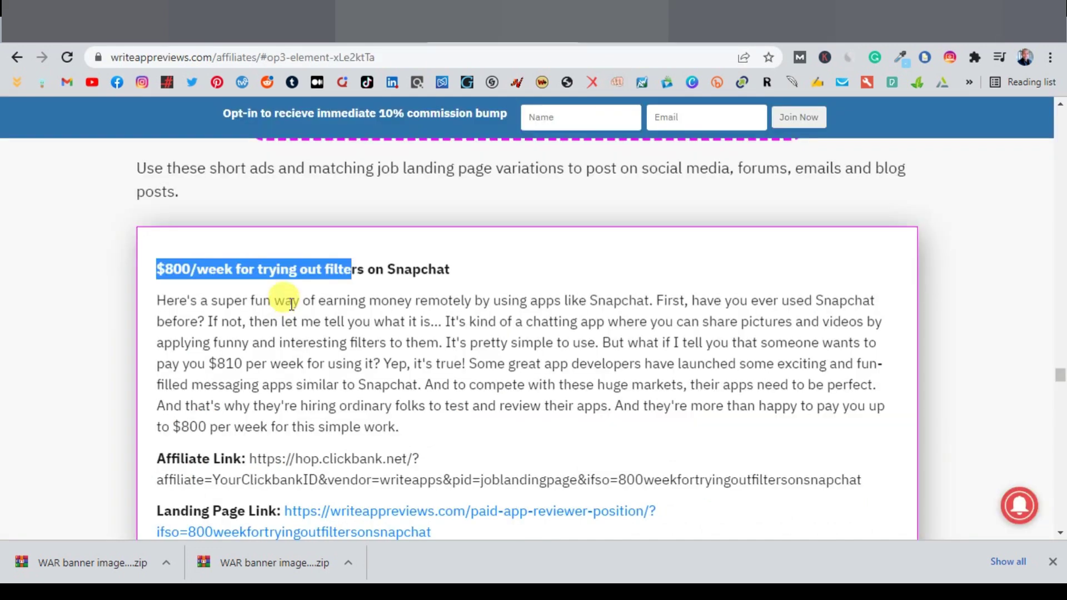
{"action": "left_click", "coordinate": [159, 265]}
{"action": "left_click_drag", "start_coordinate": [159, 267], "coordinate": [451, 269]}
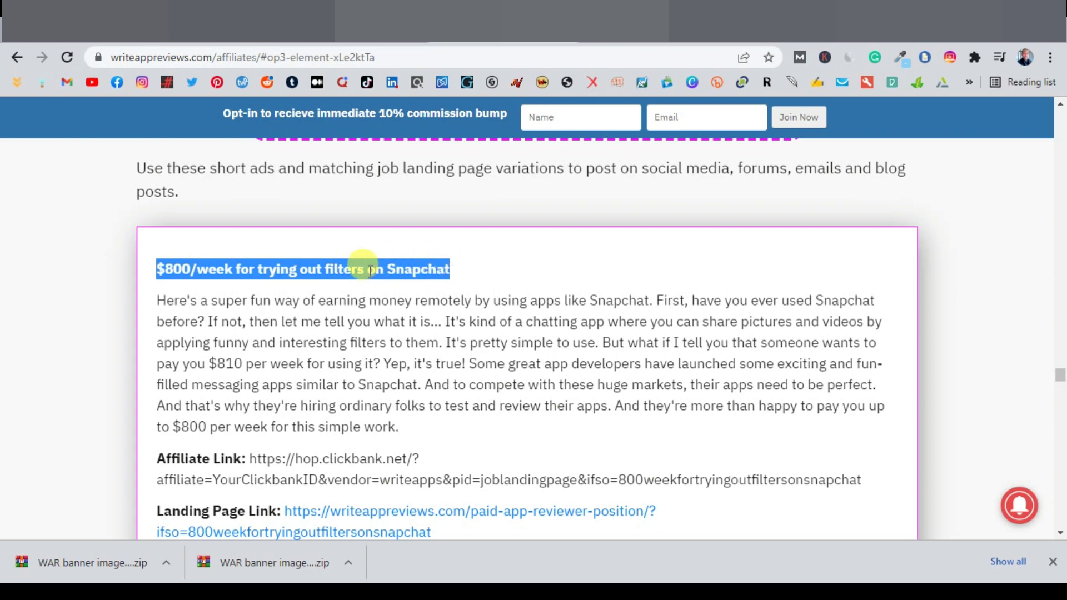
{"action": "right_click", "coordinate": [359, 270]}
{"action": "left_click", "coordinate": [446, 283]}
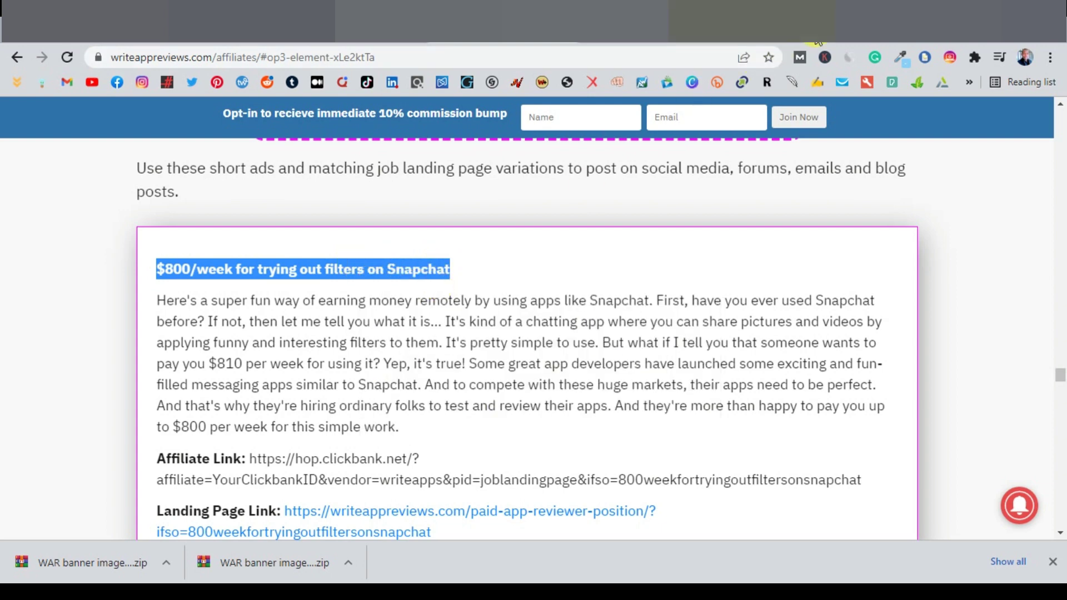
{"action": "key", "text": "ctrl+Tab"}
{"action": "right_click", "coordinate": [124, 337]}
{"action": "left_click", "coordinate": [167, 189]}
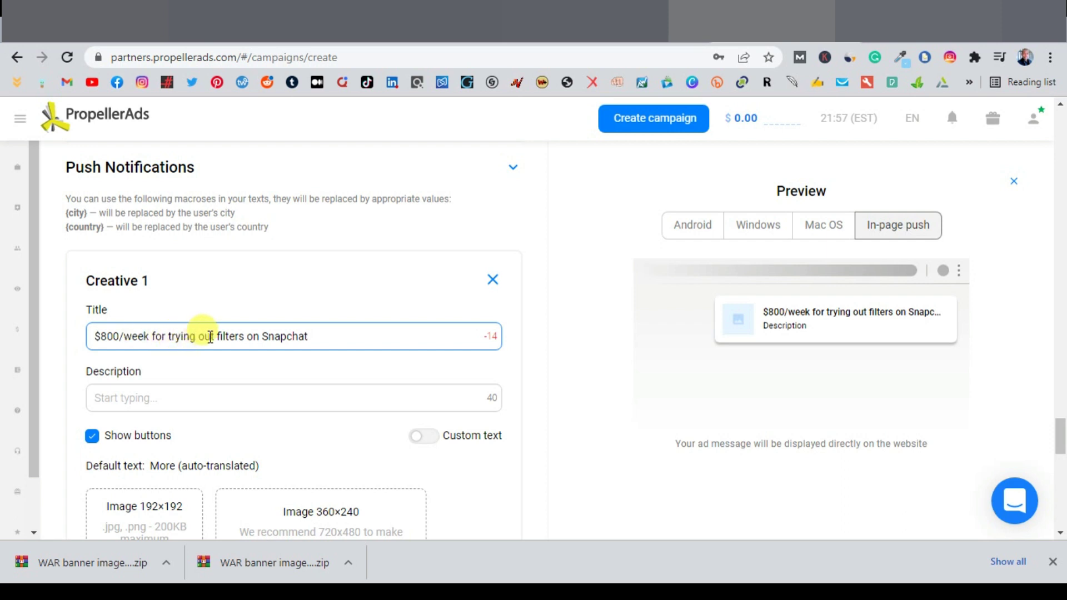
Shorten the title of Creative 1 to "$800/week for using Snapchat"
{"action": "key", "text": "ctrl+super+o"}
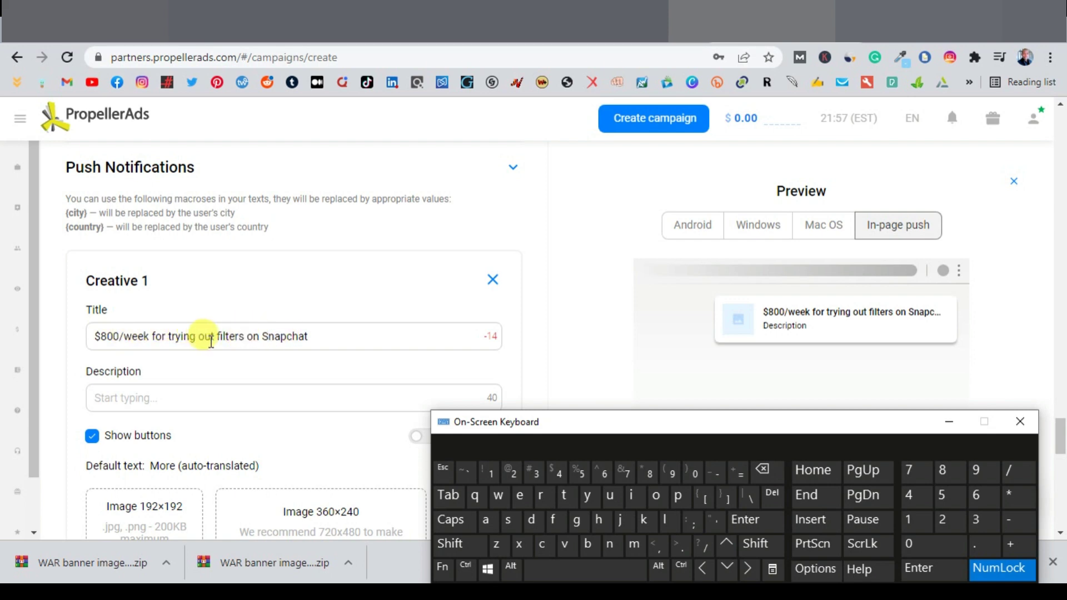
{"action": "left_click_drag", "start_coordinate": [307, 337], "coordinate": [168, 336]}
{"action": "type", "text": "using Snapchat"}
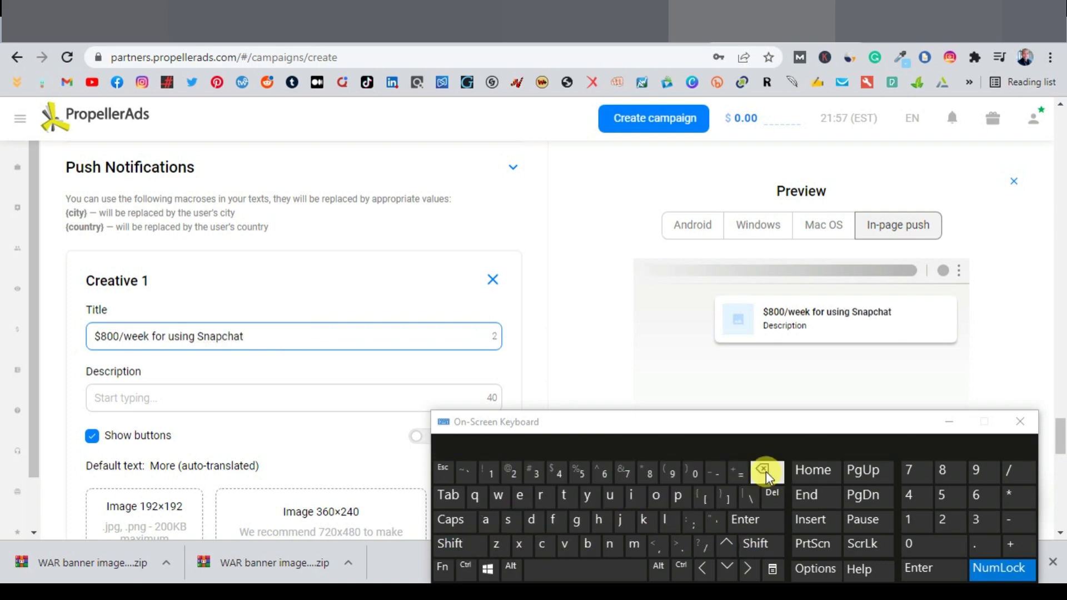
{"action": "left_click", "coordinate": [118, 337]}
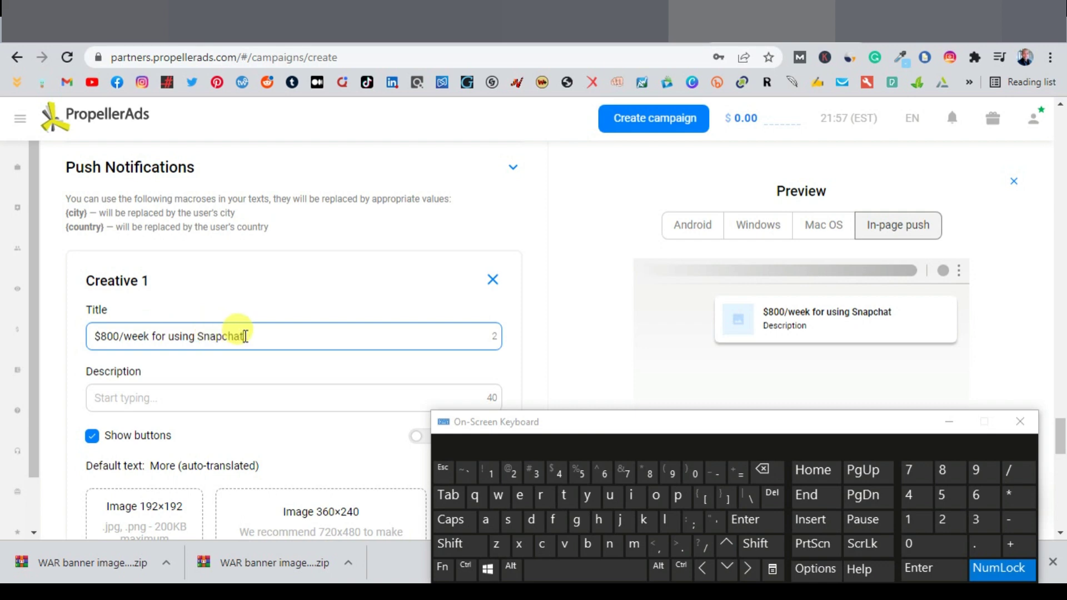
Enter the description "Make $800 per week just by trying out Snapchat filters" for Creative 1
{"action": "left_click", "coordinate": [129, 400]}
{"action": "type", "text": "Make $800"}
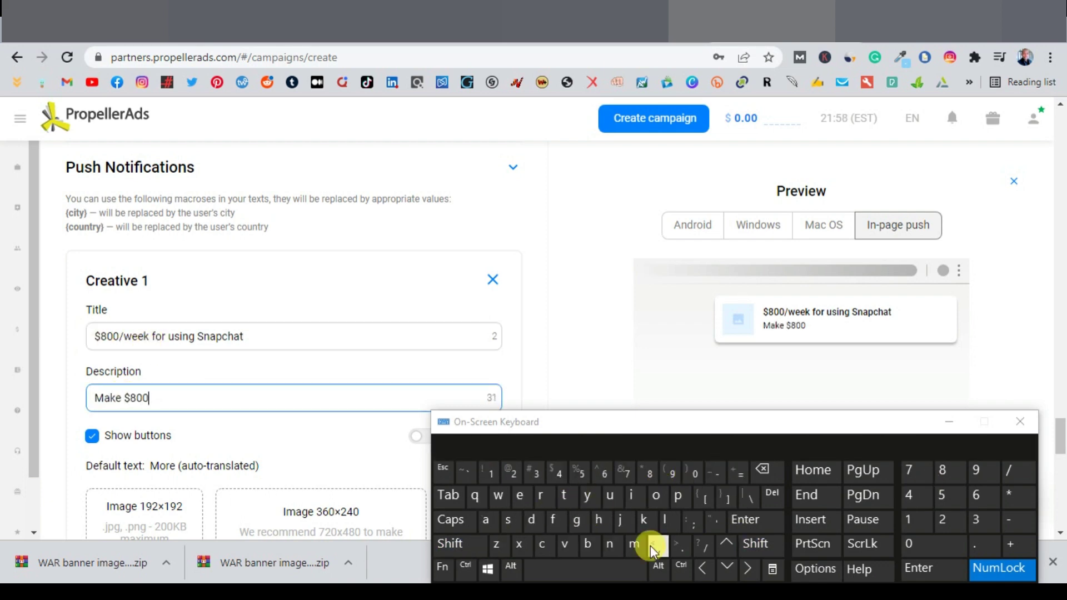
{"action": "type", "text": " per week just by trying out Snapchat filters"}
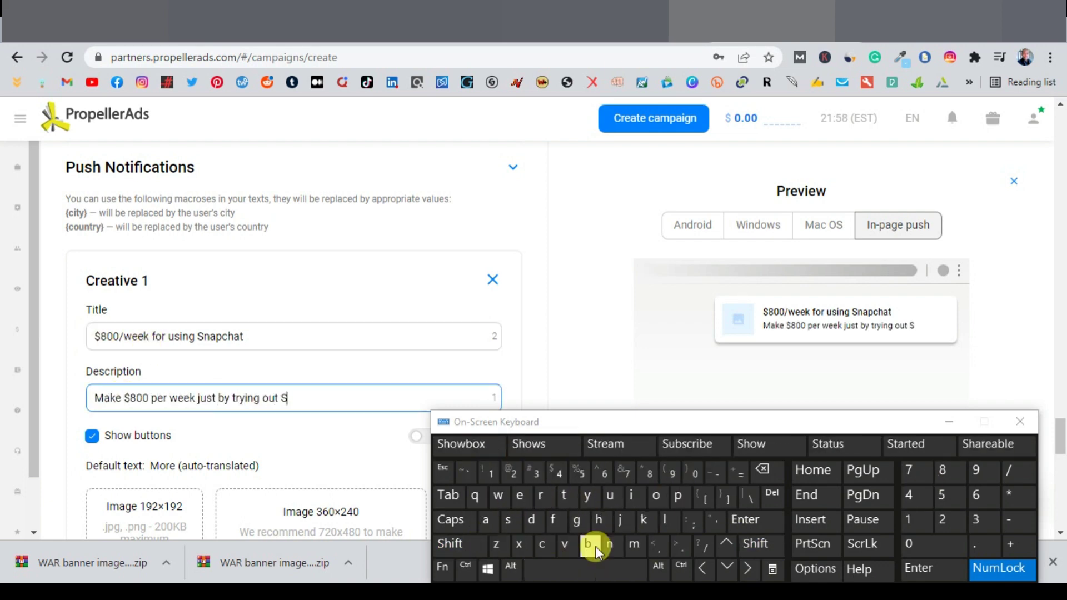
Shorten the description of Creative 1 to "Make $800/week trying Snapchat filters"
{"action": "left_click_drag", "start_coordinate": [237, 398], "coordinate": [198, 398]}
{"action": "left_click", "coordinate": [763, 470]}
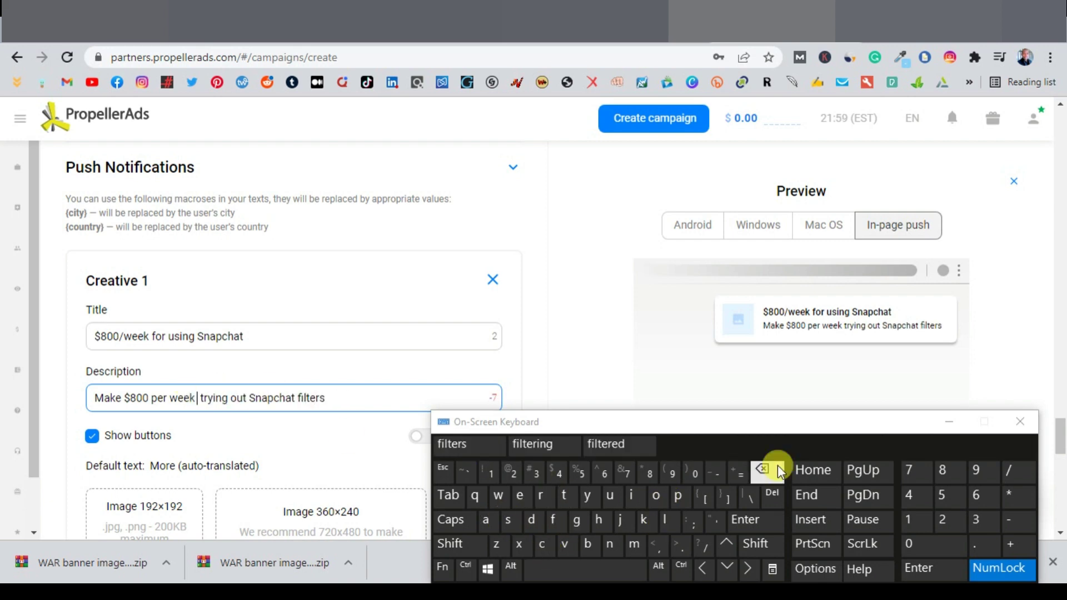
{"action": "double_click", "coordinate": [228, 398]}
{"action": "left_click", "coordinate": [763, 469]}
{"action": "left_click", "coordinate": [705, 545]}
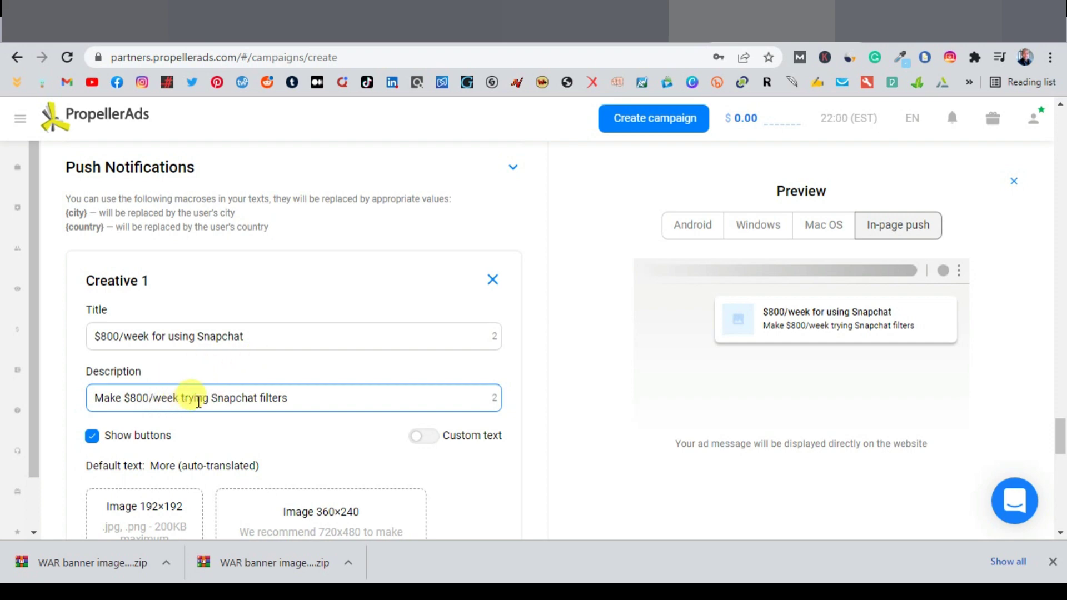
Upload "Rectangle Ad - 180x150.png" from Downloads as the 192×192 image of Creative 1
{"action": "scroll", "coordinate": [369, 424], "scroll_direction": "down", "scroll_amount": 3}
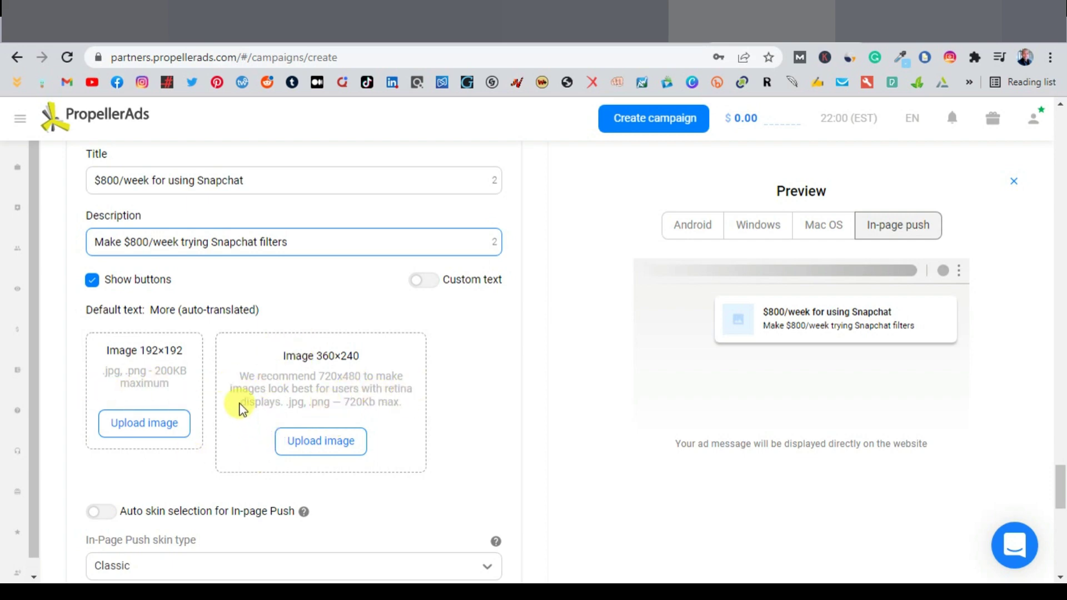
{"action": "left_click", "coordinate": [135, 427]}
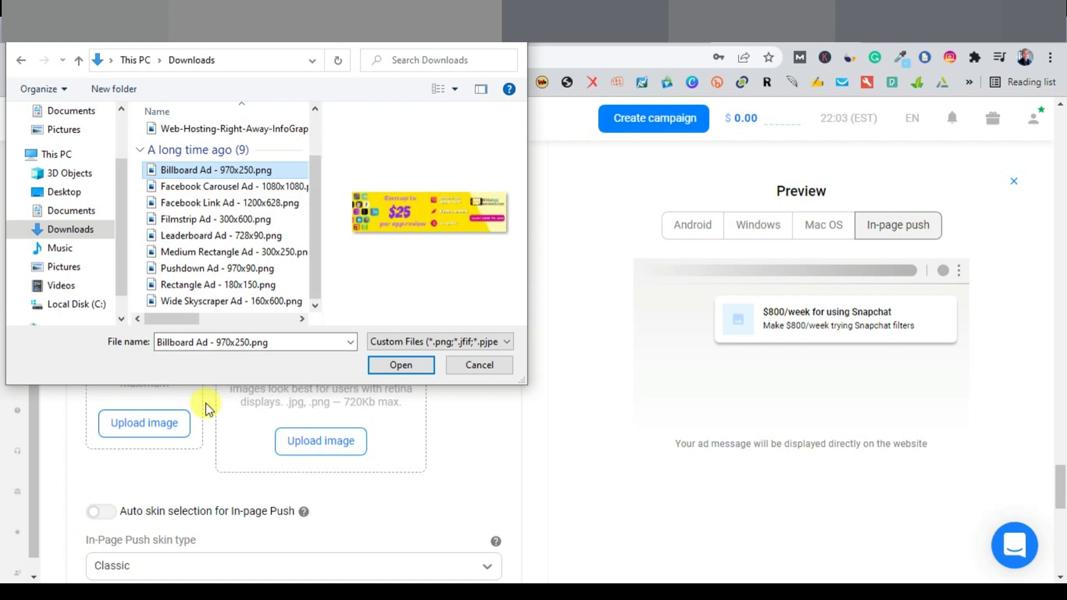
{"action": "left_click_drag", "start_coordinate": [259, 383], "coordinate": [276, 335]}
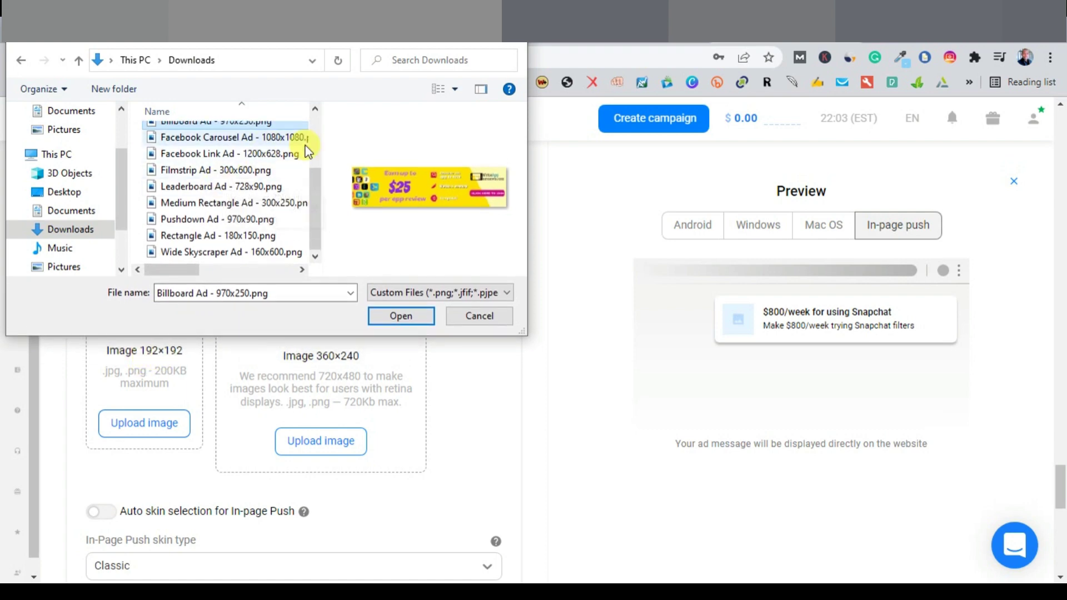
{"action": "scroll", "coordinate": [250, 146], "scroll_direction": "up", "scroll_amount": 1}
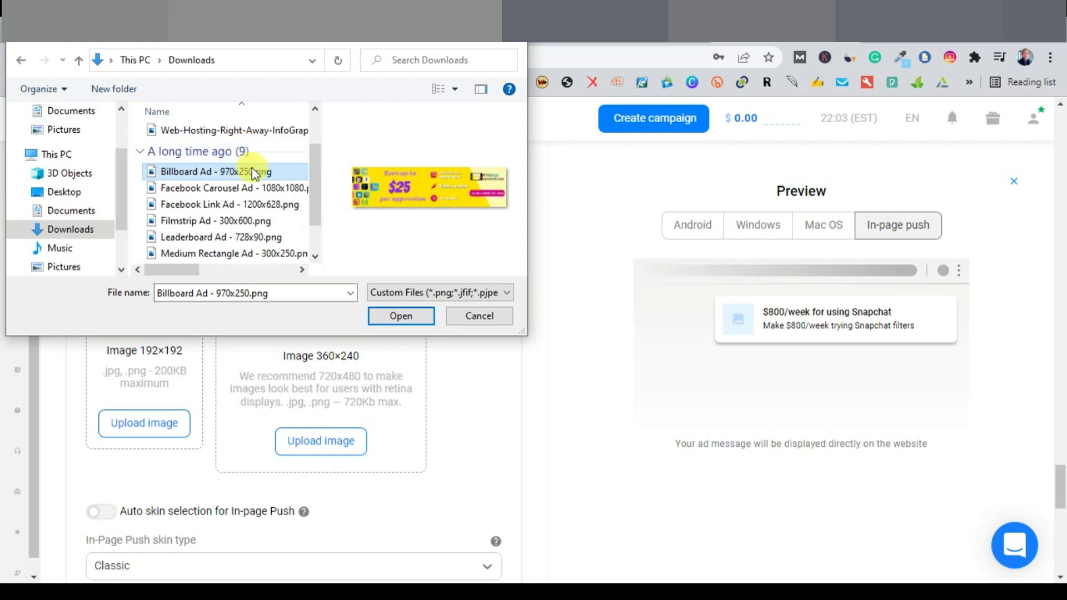
{"action": "scroll", "coordinate": [249, 167], "scroll_direction": "down", "scroll_amount": 1}
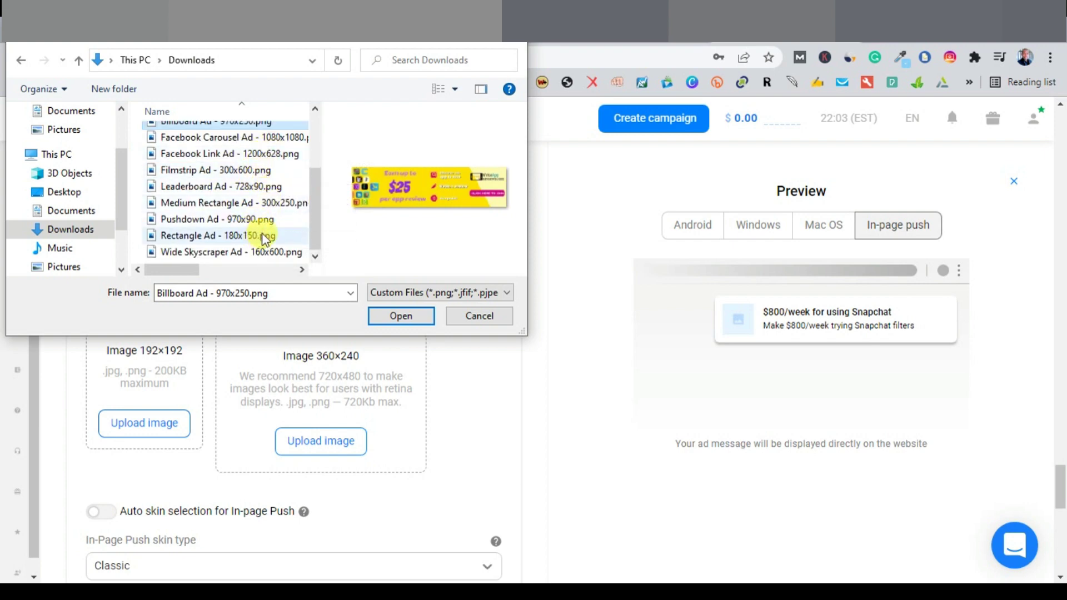
{"action": "left_click", "coordinate": [208, 235]}
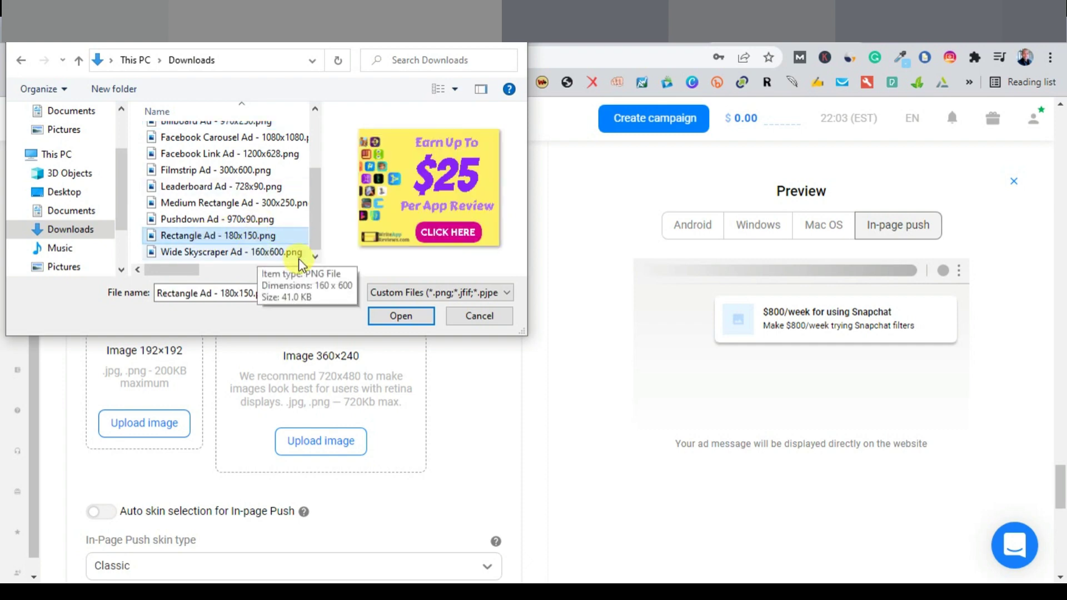
{"action": "left_click", "coordinate": [400, 316]}
Crop the 192×192 image to the "Earn Up To $25 Per App Review" text, cutting off most of the app icons
{"action": "mouse_move", "coordinate": [338, 322]}
{"action": "left_mouse_down"}
{"action": "mouse_move", "coordinate": [327, 322]}
{"action": "mouse_move", "coordinate": [348, 325]}
{"action": "mouse_move", "coordinate": [322, 324]}
{"action": "mouse_move", "coordinate": [351, 324]}
{"action": "left_mouse_up"}
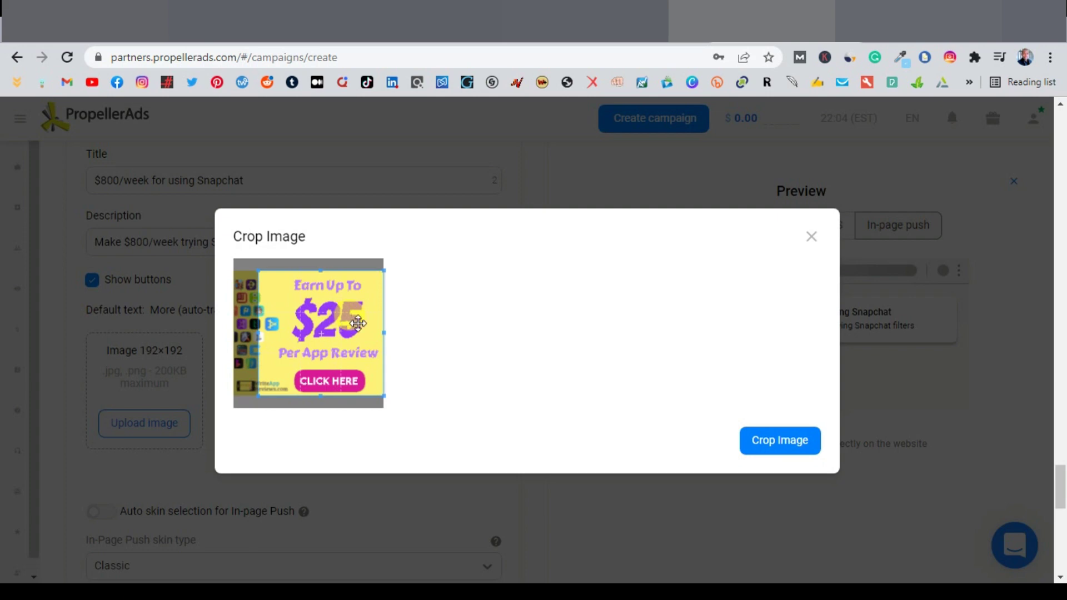
{"action": "left_click", "coordinate": [384, 271]}
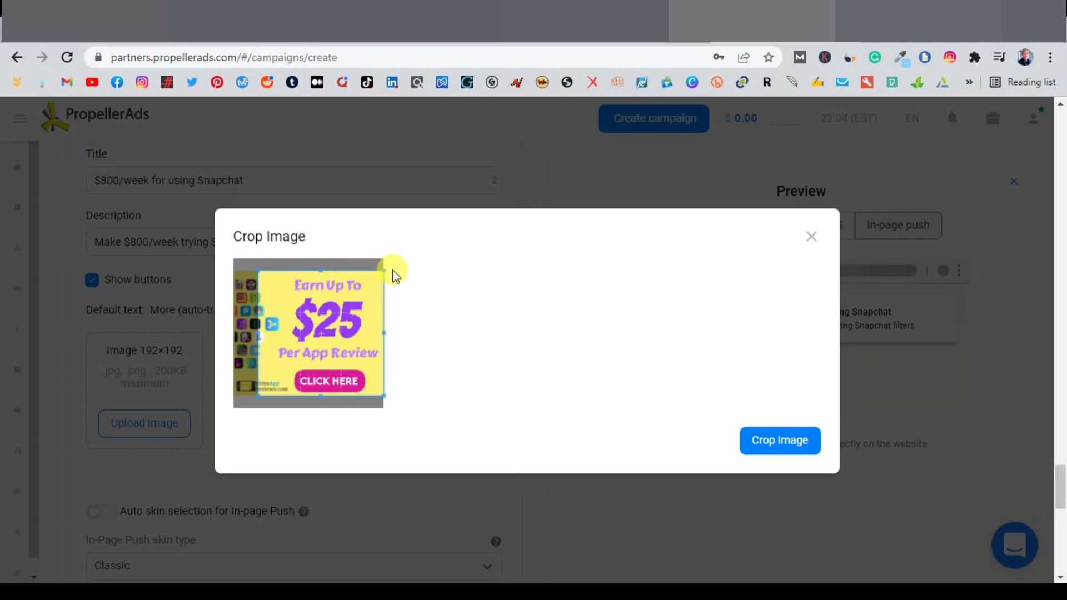
{"action": "left_click", "coordinate": [288, 282]}
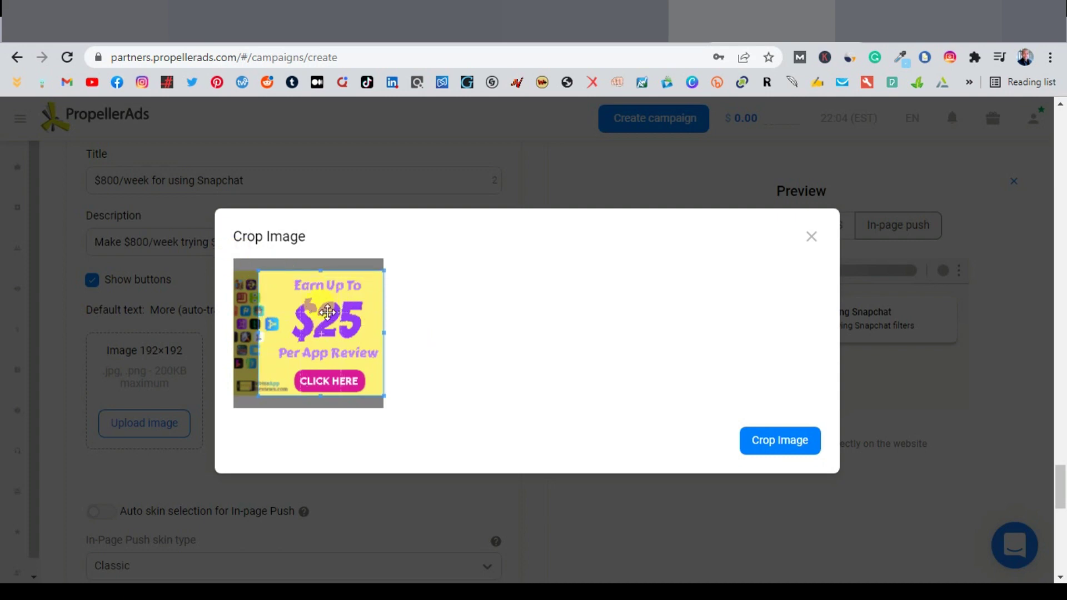
{"action": "left_click", "coordinate": [794, 459]}
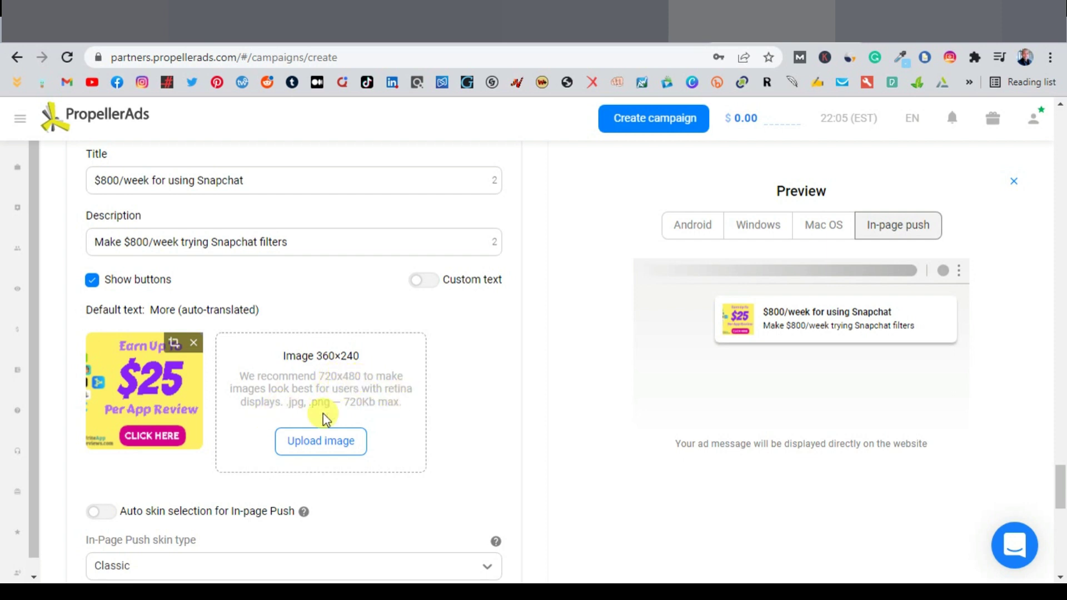
Upload "Medium Rectangle Ad - 300x250.png" as the 360×240 image, cropping out the logo strip above the headline
{"action": "left_click", "coordinate": [322, 448]}
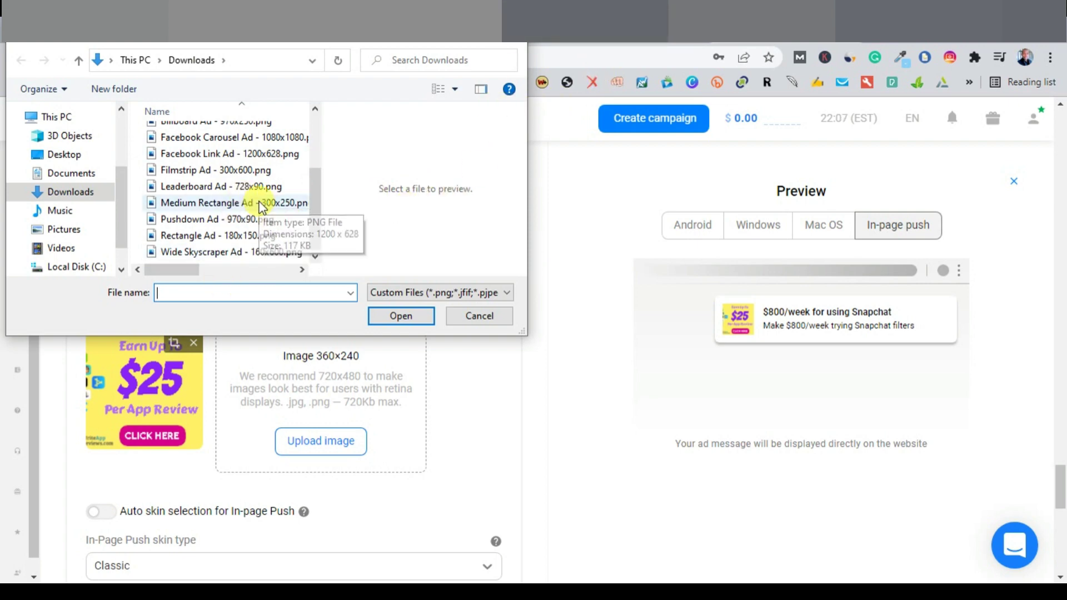
{"action": "double_click", "coordinate": [229, 172]}
{"action": "left_click_drag", "start_coordinate": [401, 352], "coordinate": [384, 363]}
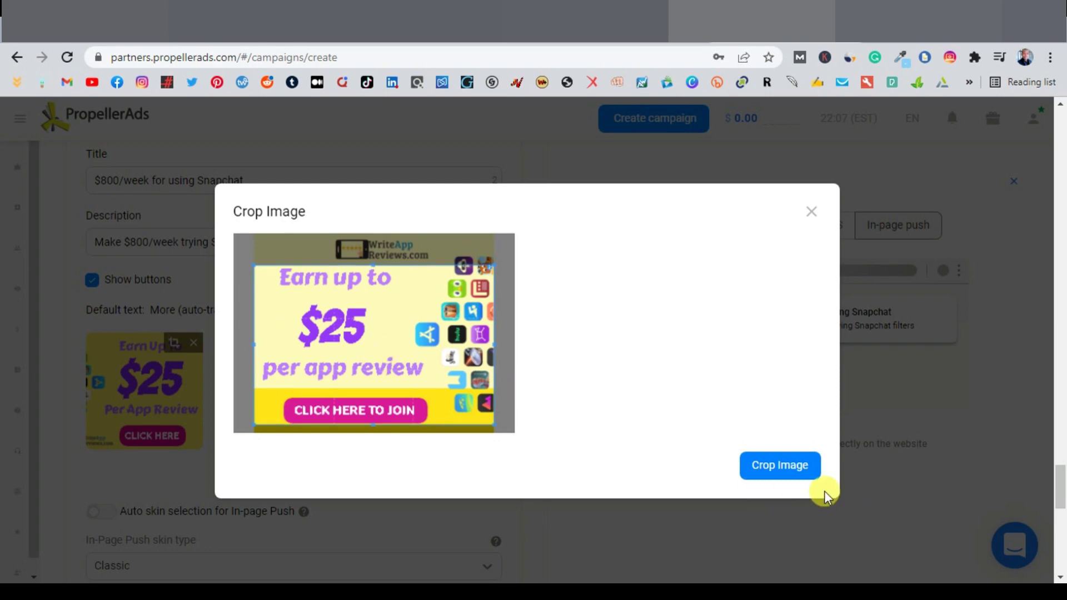
{"action": "left_click", "coordinate": [785, 472]}
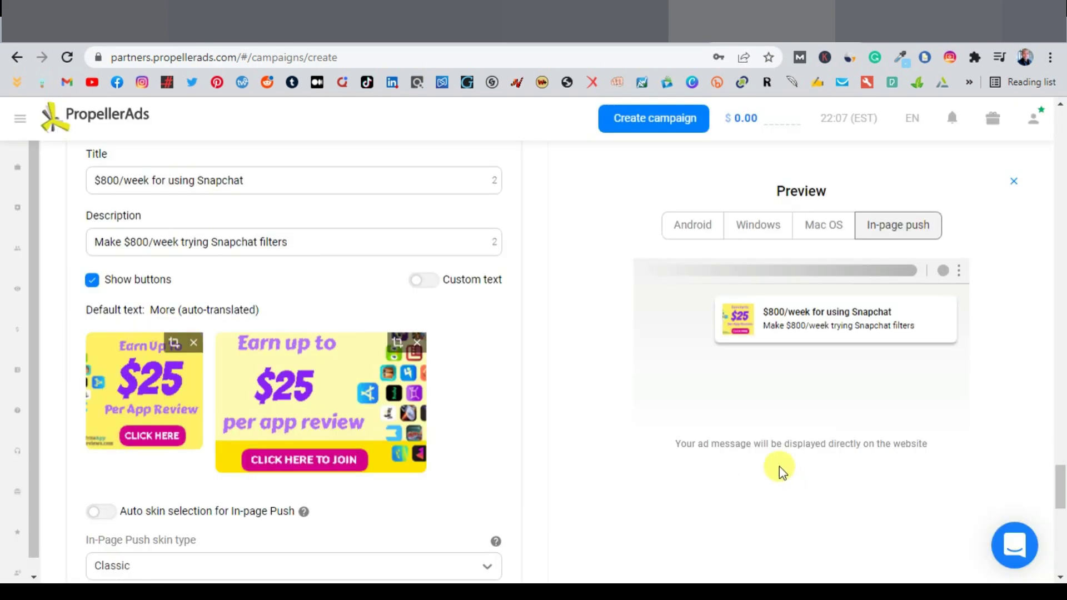
{"action": "scroll", "coordinate": [367, 384], "scroll_direction": "down", "scroll_amount": 3}
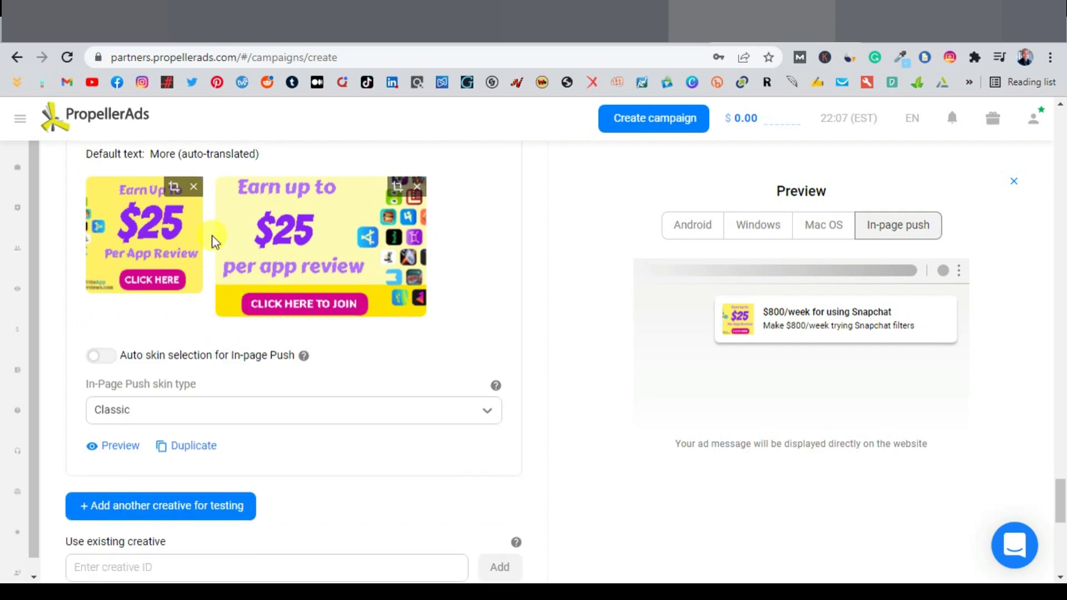
{"action": "scroll", "coordinate": [183, 261], "scroll_direction": "up", "scroll_amount": 10}
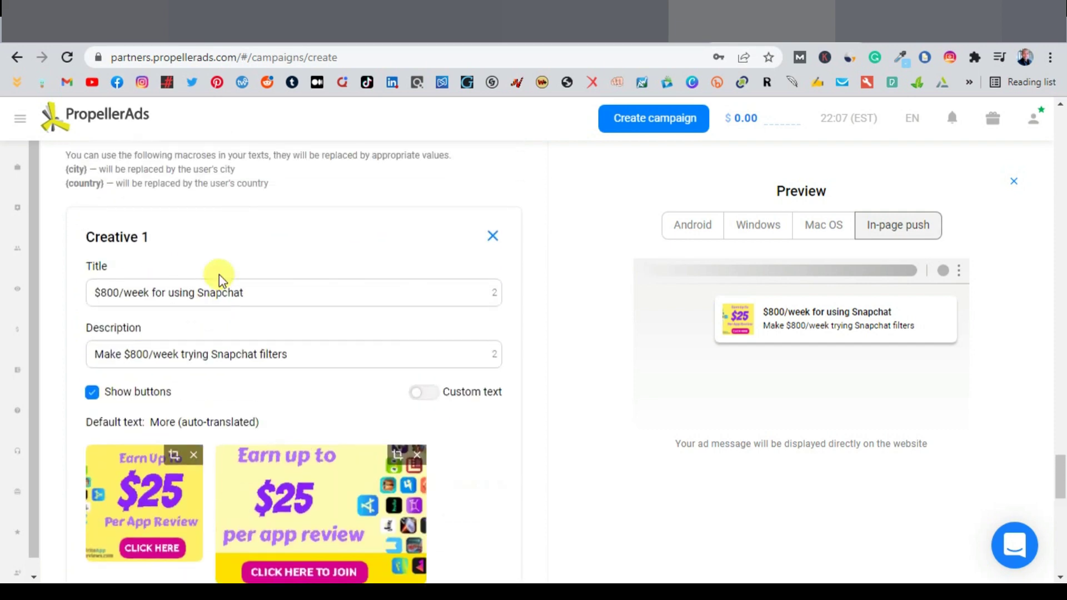
Review the campaign form from budget and targeting through Creative 1 to the review notices and launch options
{"action": "scroll", "coordinate": [253, 275], "scroll_direction": "up", "scroll_amount": 10}
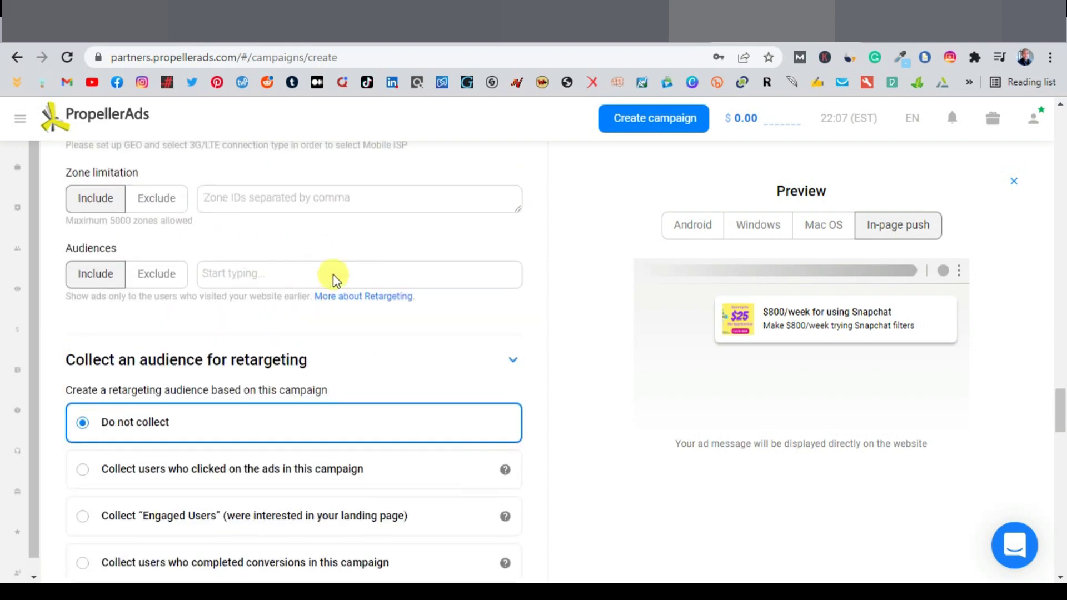
{"action": "scroll", "coordinate": [360, 271], "scroll_direction": "up", "scroll_amount": 10}
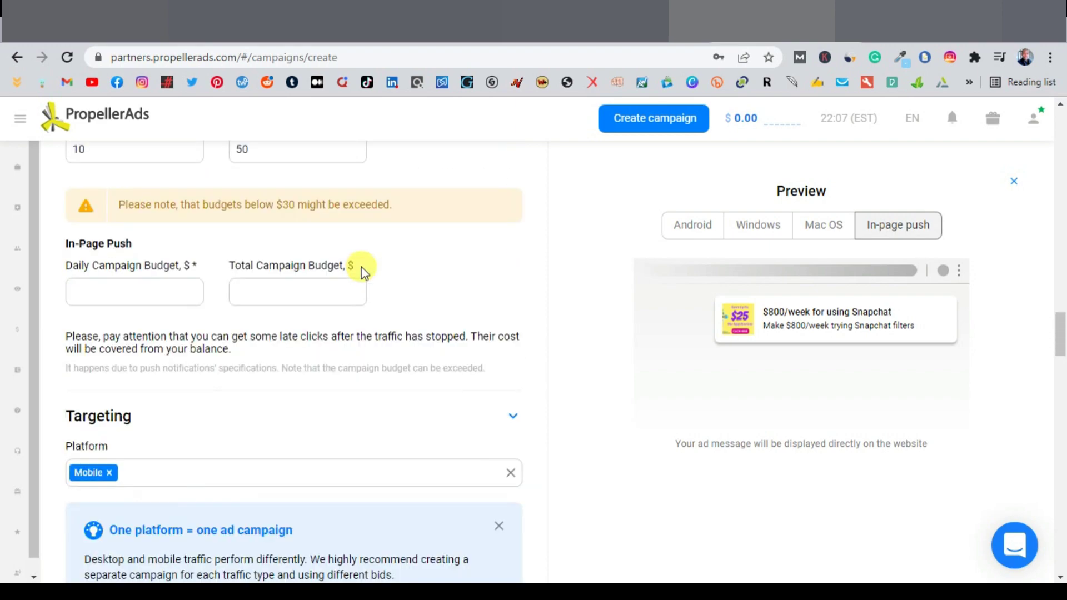
{"action": "scroll", "coordinate": [361, 272], "scroll_direction": "down", "scroll_amount": 20}
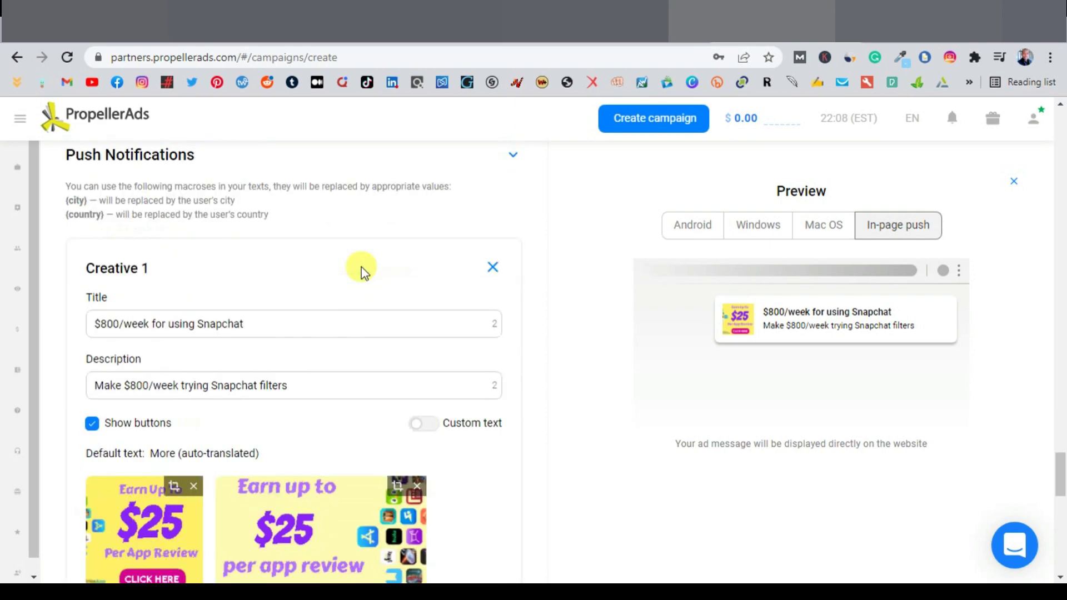
{"action": "scroll", "coordinate": [358, 270], "scroll_direction": "up", "scroll_amount": 5}
{"action": "scroll", "coordinate": [357, 276], "scroll_direction": "down", "scroll_amount": 1}
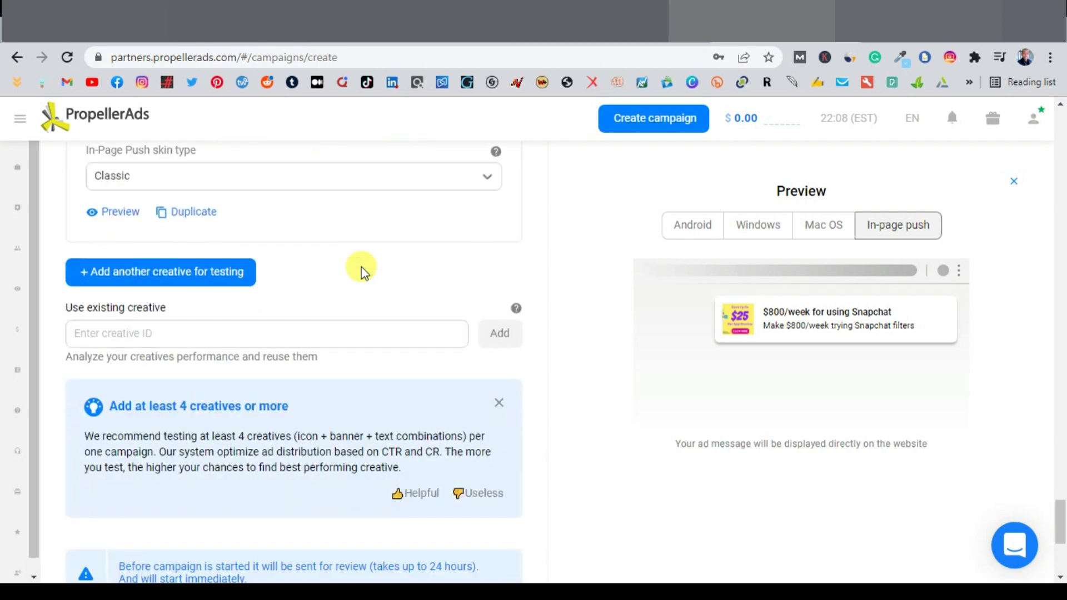
{"action": "scroll", "coordinate": [314, 267], "scroll_direction": "down", "scroll_amount": 1}
{"action": "scroll", "coordinate": [272, 260], "scroll_direction": "up", "scroll_amount": 1}
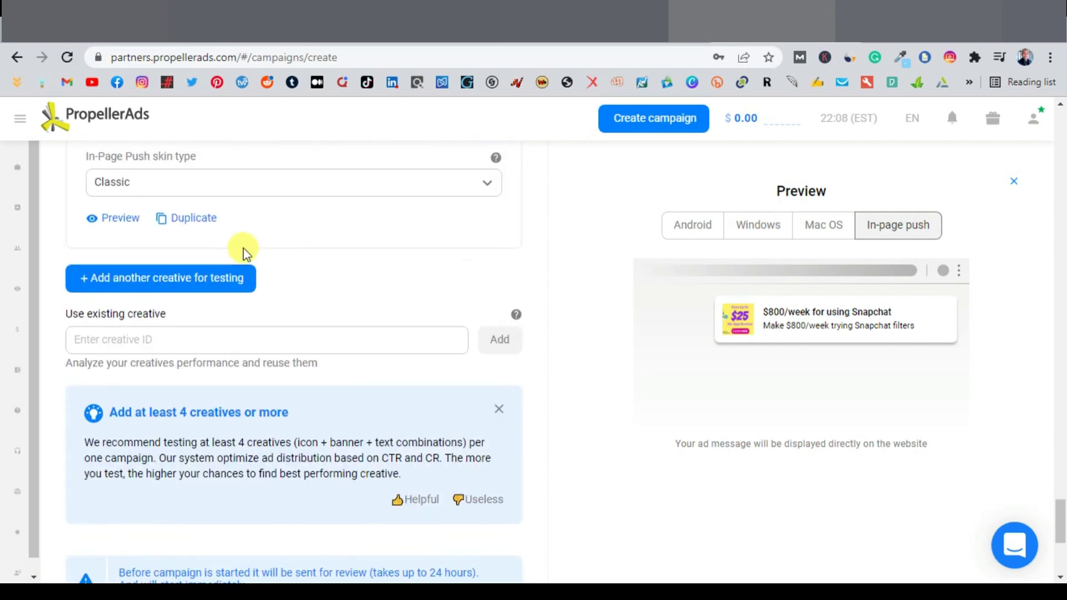
{"action": "scroll", "coordinate": [245, 253], "scroll_direction": "down", "scroll_amount": 2}
{"action": "scroll", "coordinate": [266, 205], "scroll_direction": "down", "scroll_amount": 2}
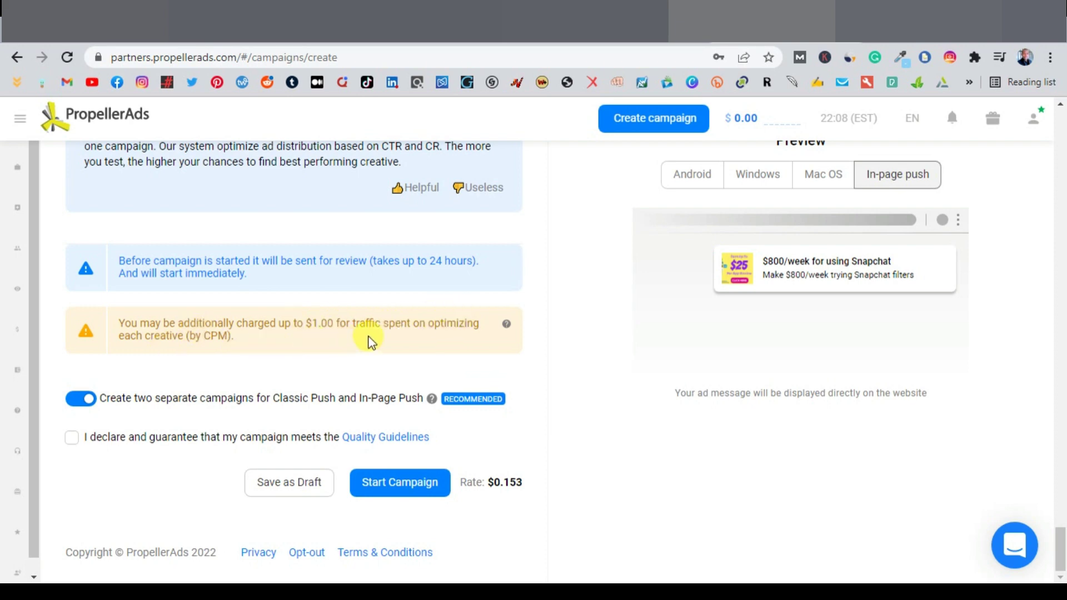
{"action": "scroll", "coordinate": [298, 280], "scroll_direction": "up", "scroll_amount": 2}
{"action": "scroll", "coordinate": [295, 276], "scroll_direction": "down", "scroll_amount": 2}
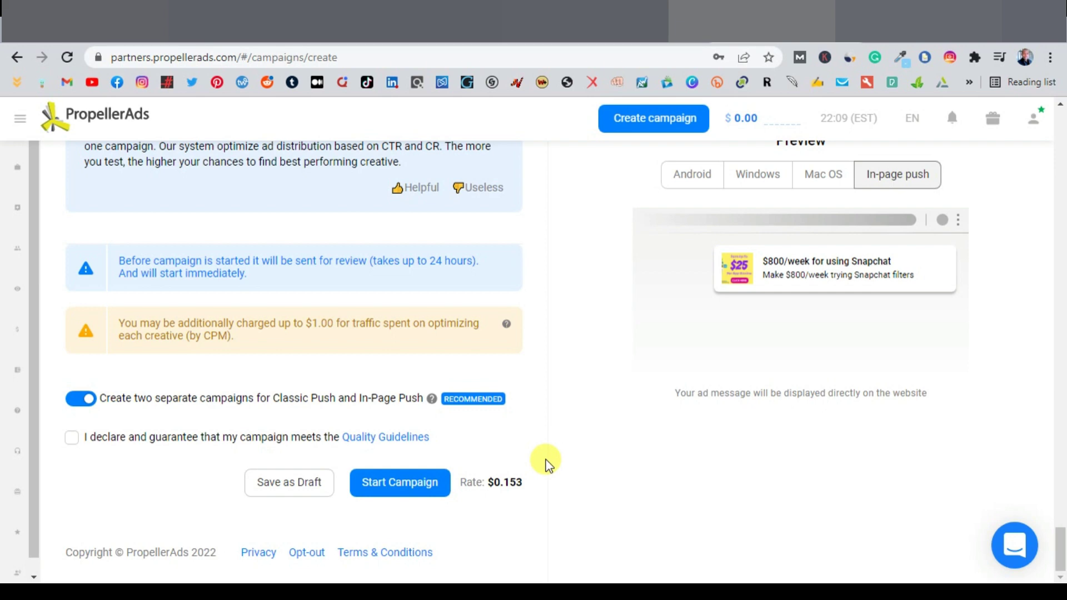
Switch to the ClickBank marketplace and browse the Affiliate Marketing offers, comparing their descriptions, average earnings per conversion and gravity
{"action": "left_click", "coordinate": [389, 21]}
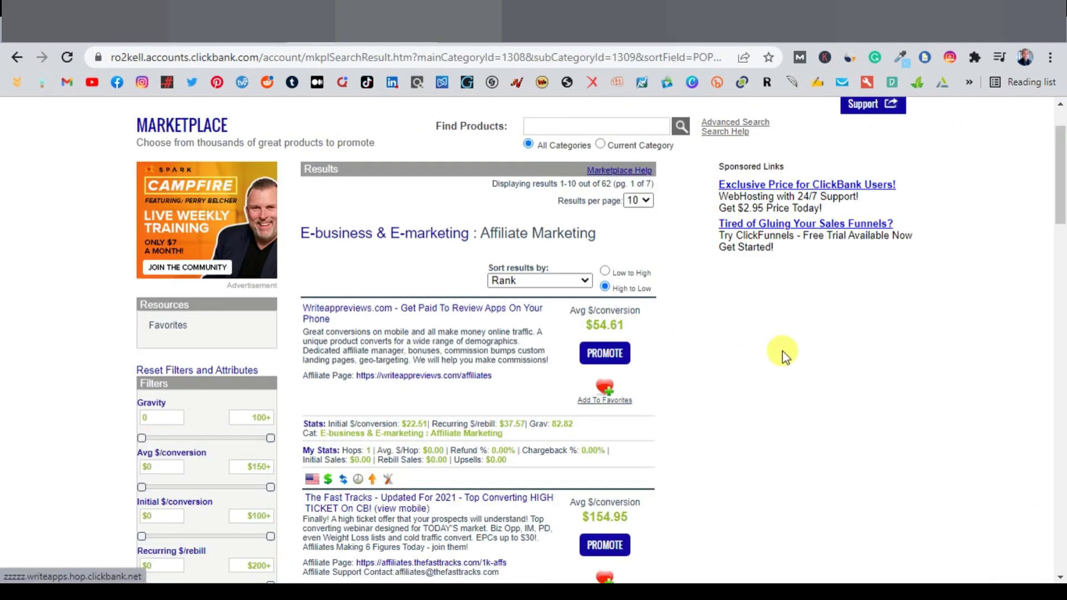
{"action": "scroll", "coordinate": [732, 363], "scroll_direction": "down", "scroll_amount": 3}
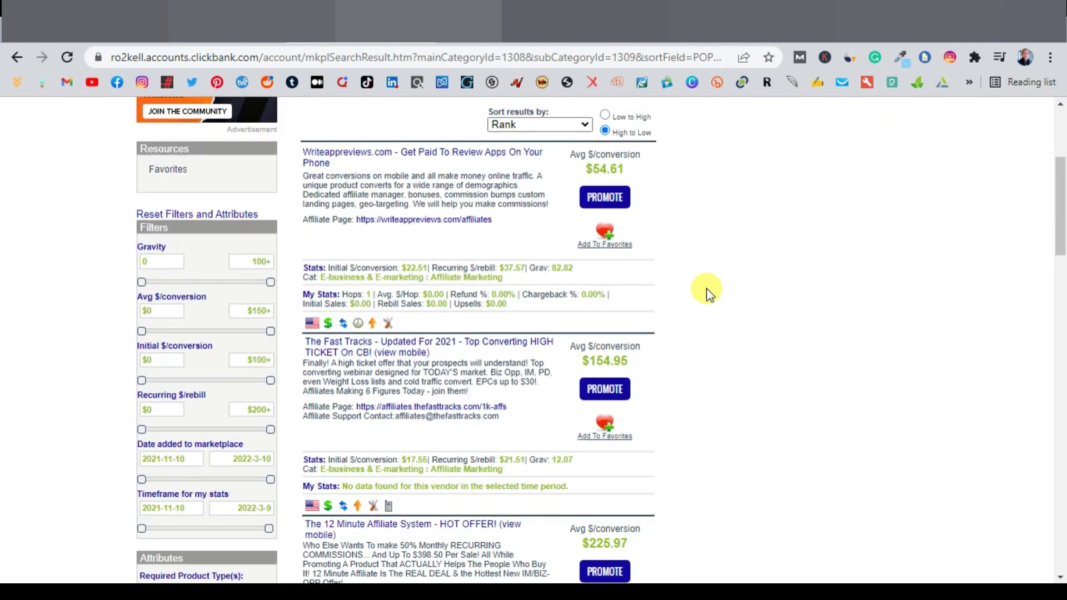
{"action": "scroll", "coordinate": [707, 293], "scroll_direction": "down", "scroll_amount": 4}
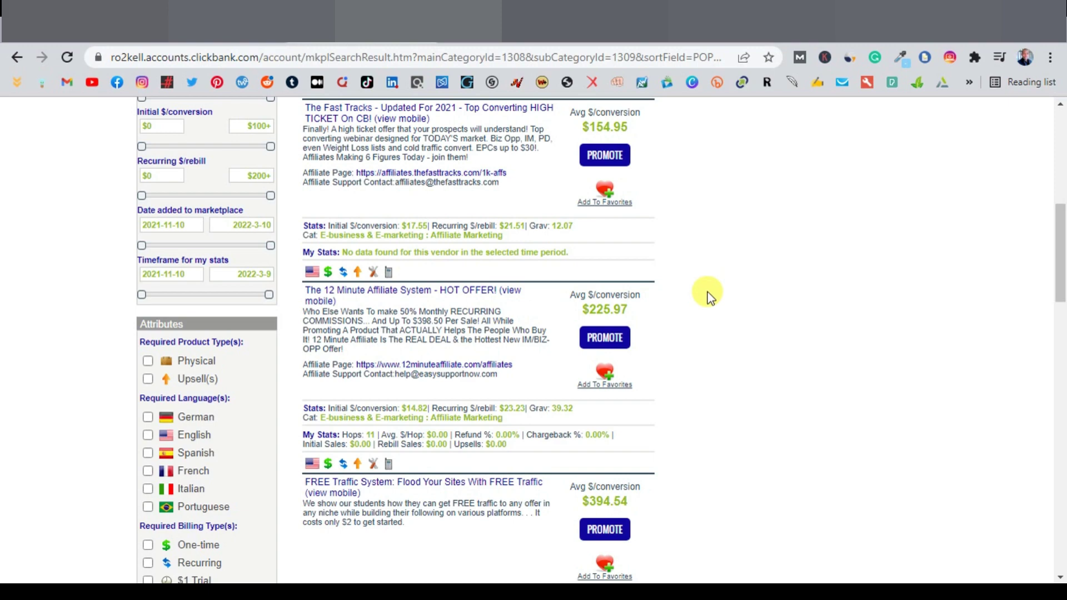
{"action": "scroll", "coordinate": [708, 295], "scroll_direction": "down", "scroll_amount": 5}
{"action": "scroll", "coordinate": [709, 295], "scroll_direction": "up", "scroll_amount": 3}
{"action": "scroll", "coordinate": [711, 296], "scroll_direction": "down", "scroll_amount": 1}
{"action": "scroll", "coordinate": [709, 292], "scroll_direction": "down", "scroll_amount": 1}
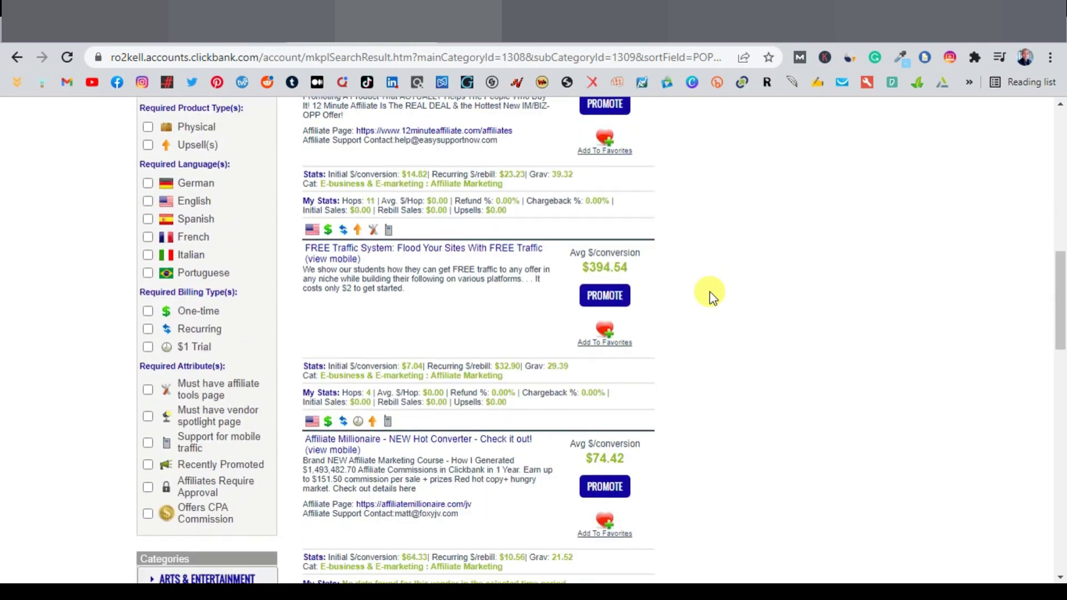
{"action": "scroll", "coordinate": [709, 292], "scroll_direction": "down", "scroll_amount": 3}
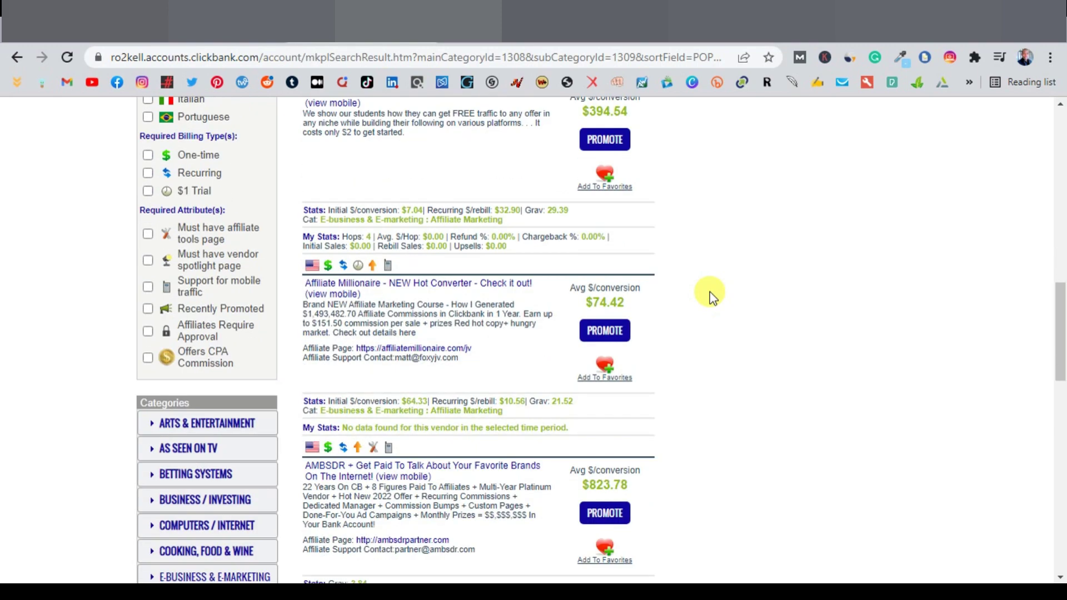
{"action": "scroll", "coordinate": [716, 284], "scroll_direction": "down", "scroll_amount": 1}
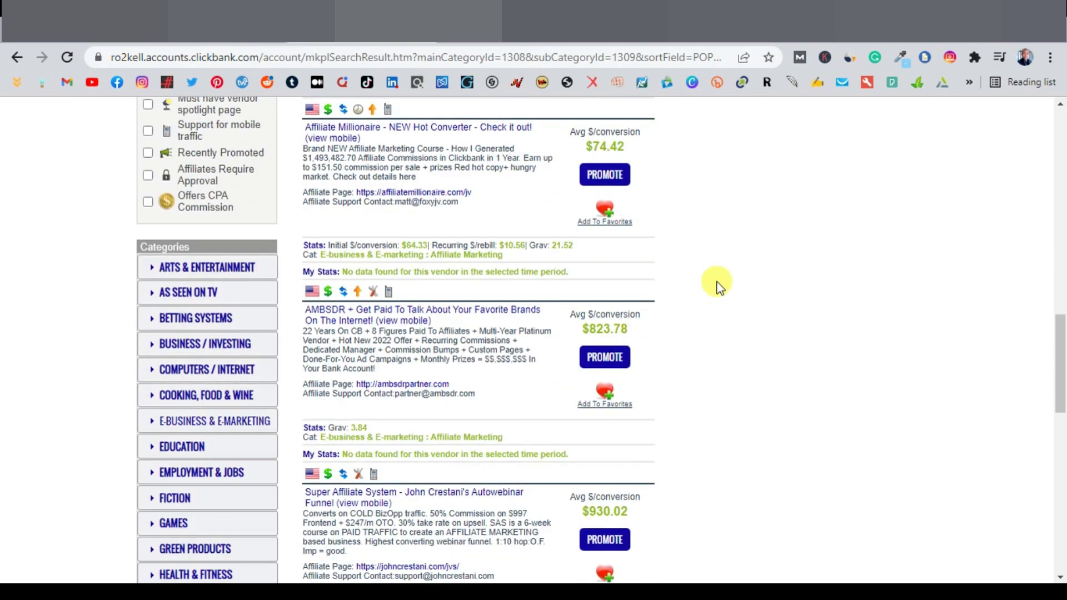
{"action": "scroll", "coordinate": [742, 325], "scroll_direction": "down", "scroll_amount": 1}
{"action": "scroll", "coordinate": [695, 328], "scroll_direction": "up", "scroll_amount": 1}
{"action": "scroll", "coordinate": [615, 323], "scroll_direction": "down", "scroll_amount": 3}
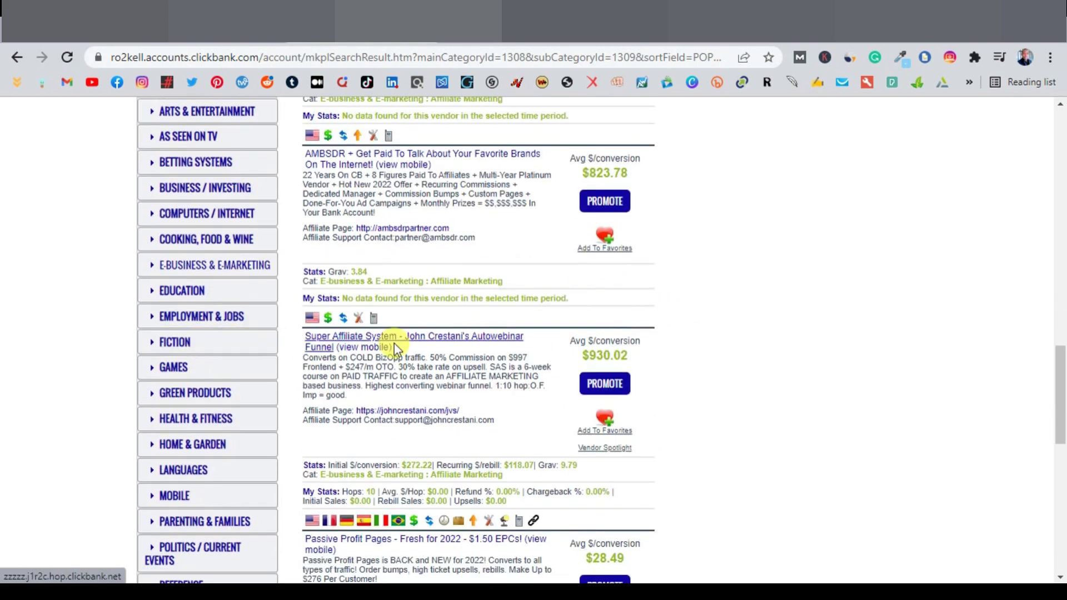
{"action": "scroll", "coordinate": [745, 282], "scroll_direction": "down", "scroll_amount": 5}
{"action": "scroll", "coordinate": [745, 284], "scroll_direction": "up", "scroll_amount": 10}
{"action": "scroll", "coordinate": [714, 392], "scroll_direction": "up", "scroll_amount": 15}
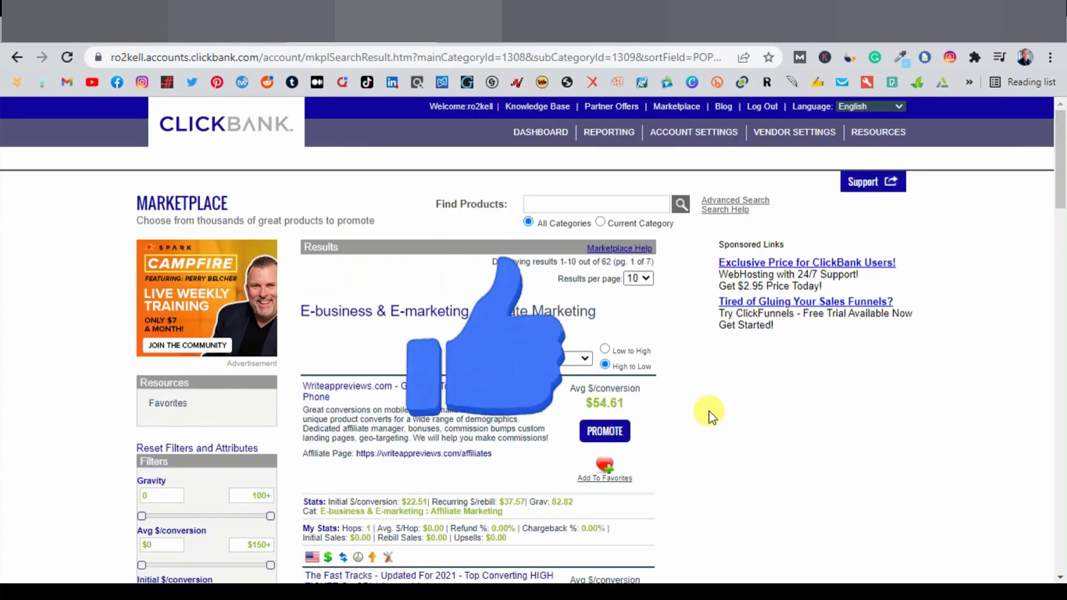